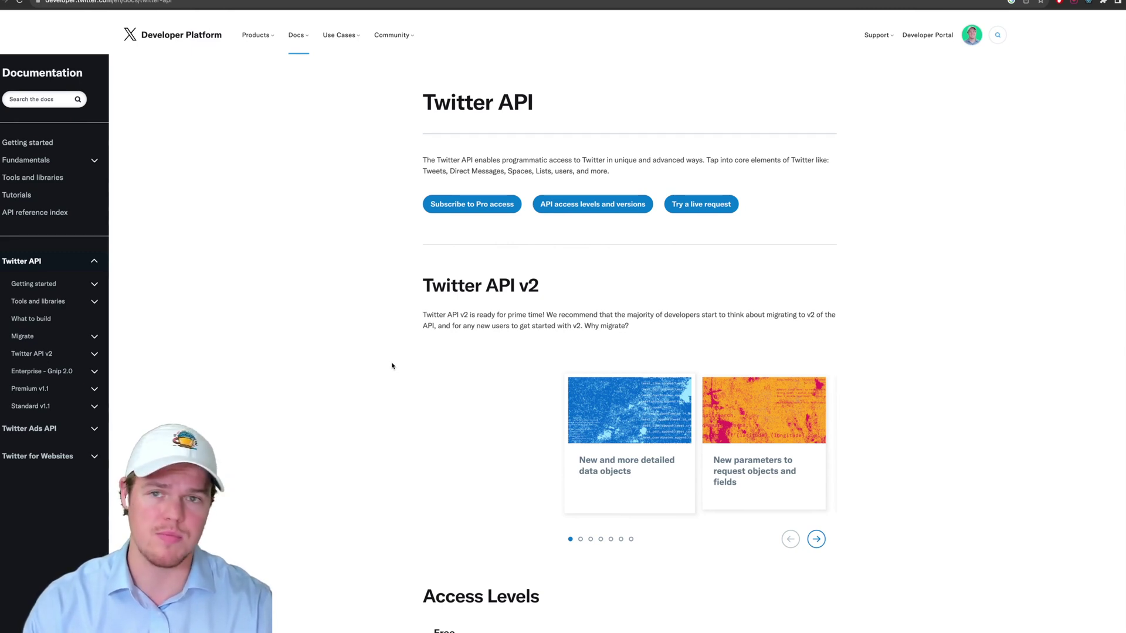
# Scroll down and back up through the Twitter Developer Platform documentation page
pyautogui.scroll(-6, 329, 294)
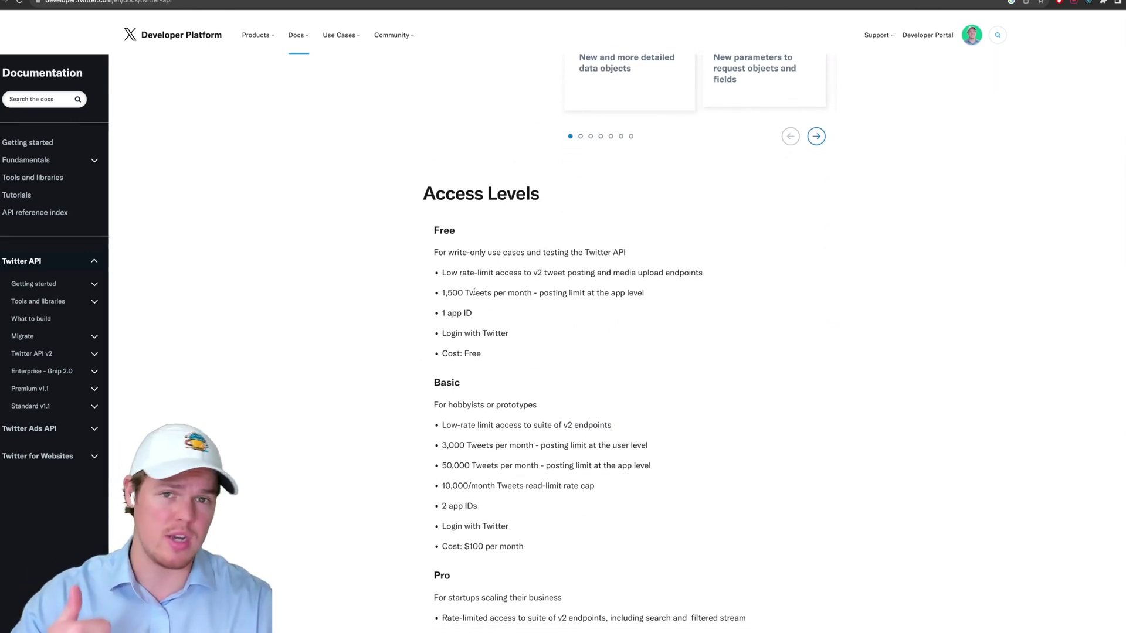
pyautogui.scroll(2, 474, 292)
pyautogui.scroll(4, 398, 293)
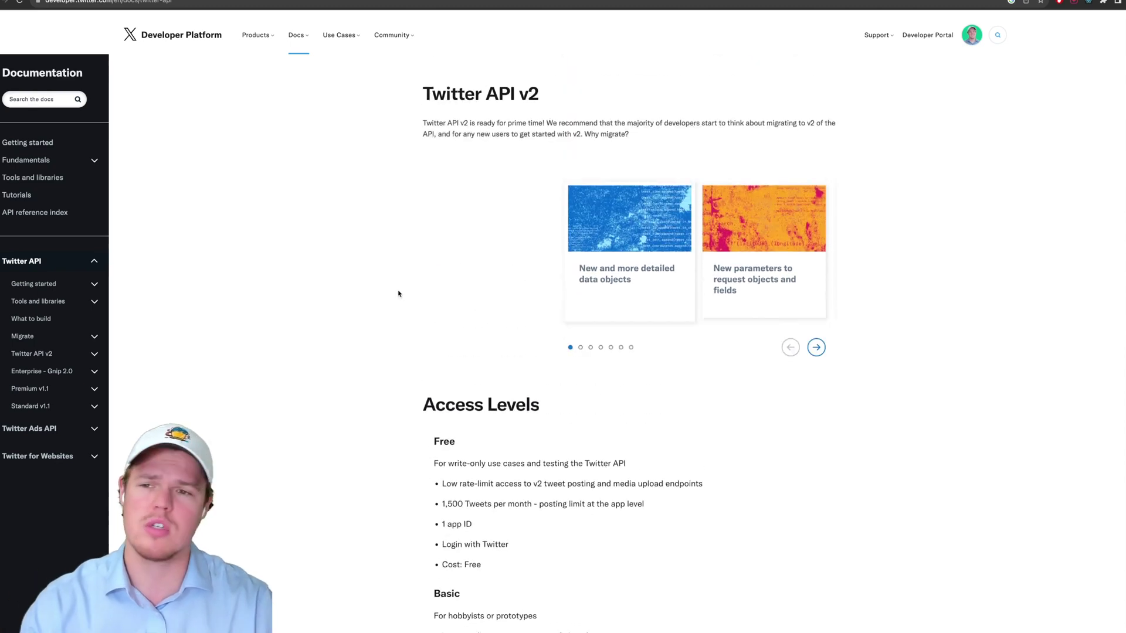
pyautogui.scroll(1, 398, 293)
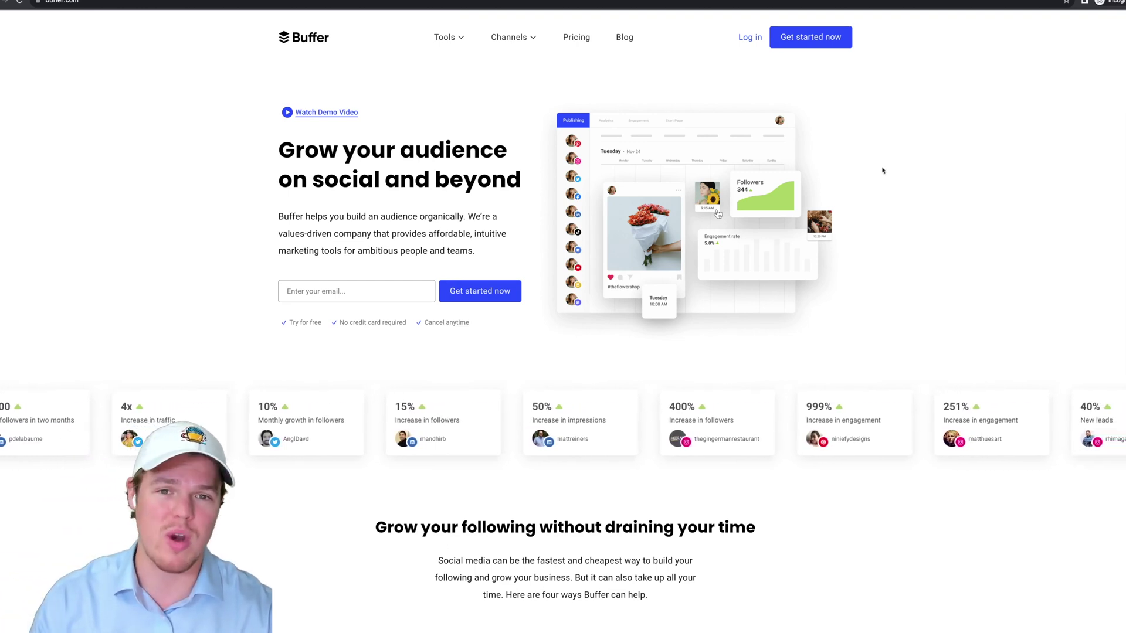
pyautogui.click(580, 41)
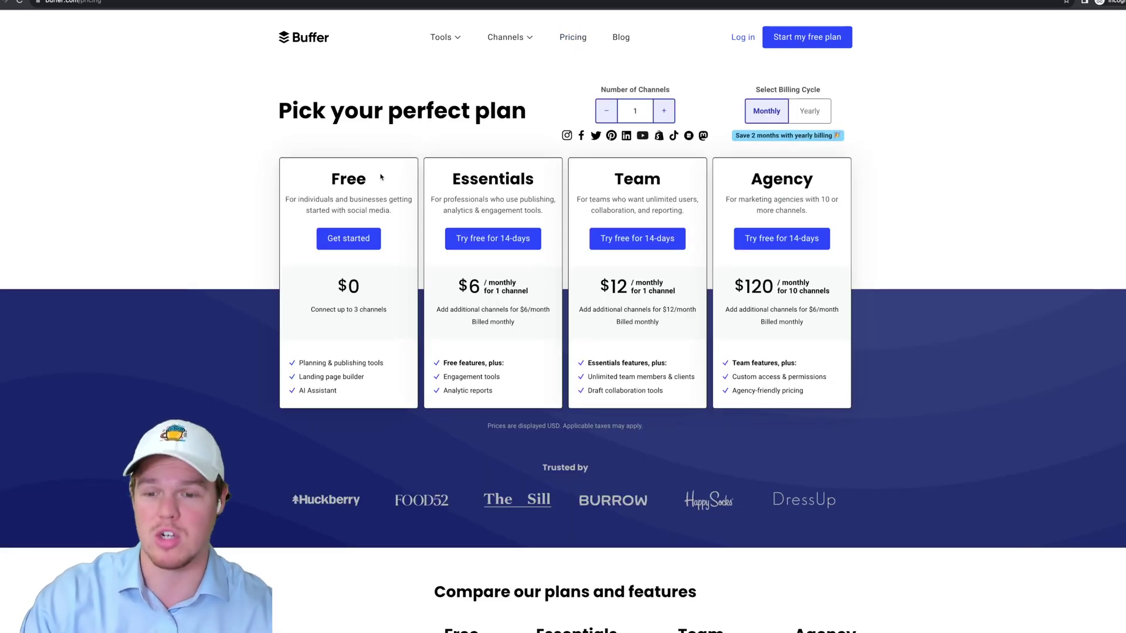
pyautogui.click(328, 41)
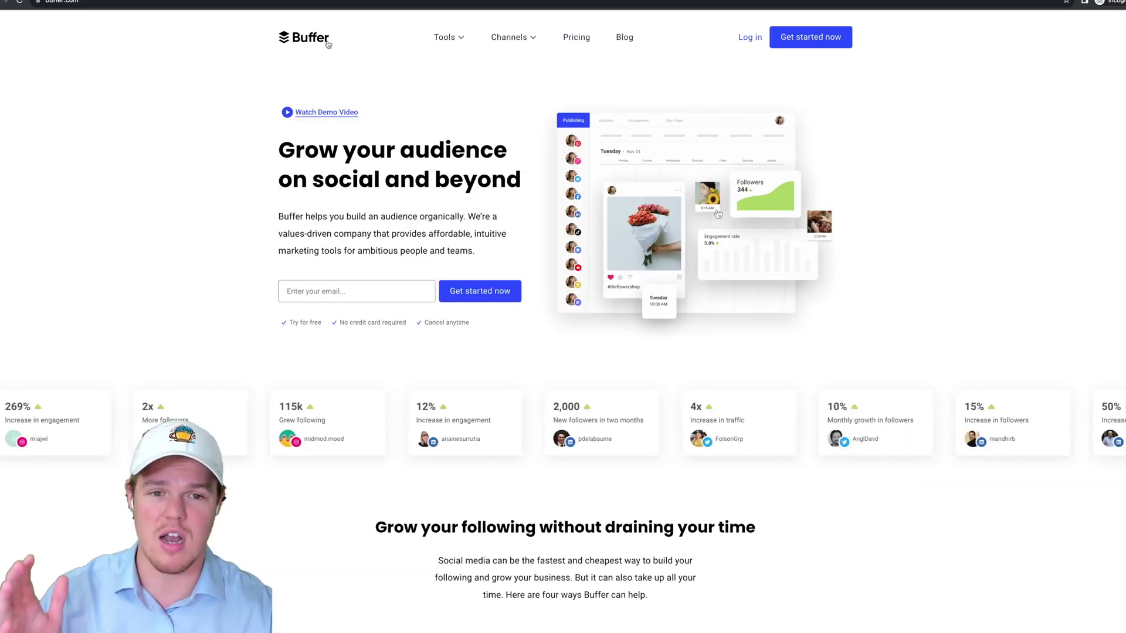
pyautogui.scroll(-8, 229, 155)
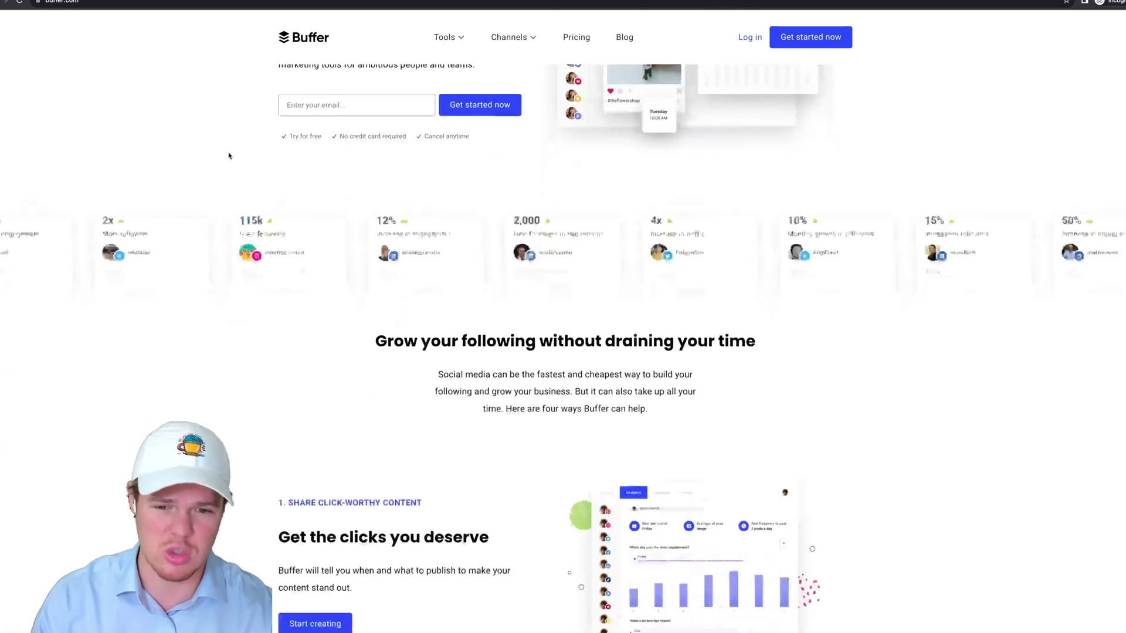
pyautogui.scroll(-3, 229, 155)
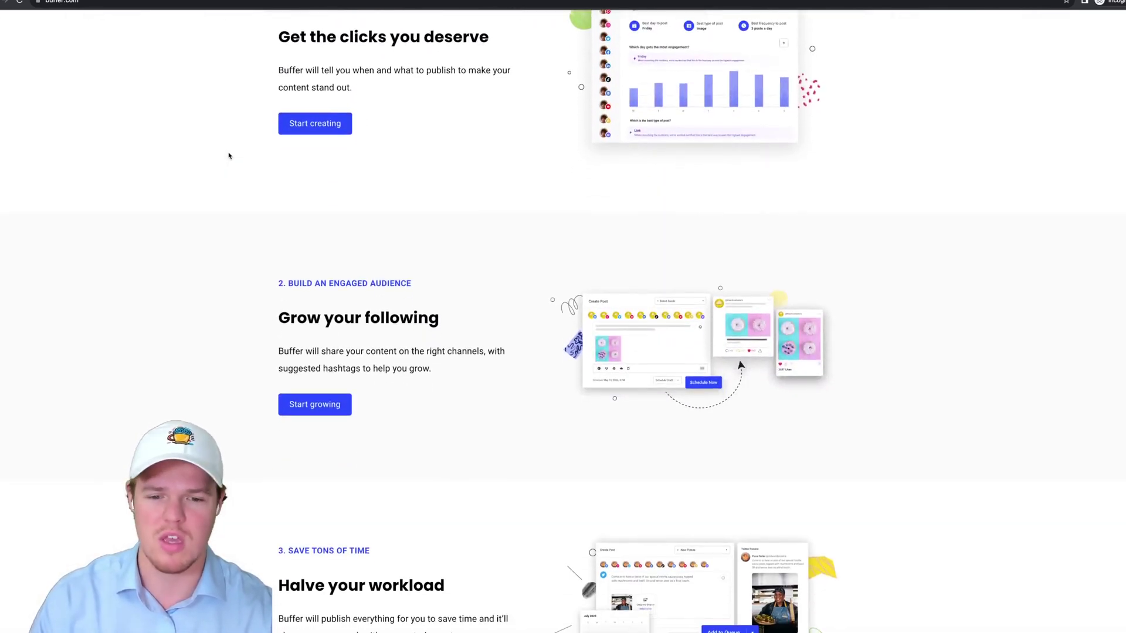
pyautogui.scroll(11, 228, 155)
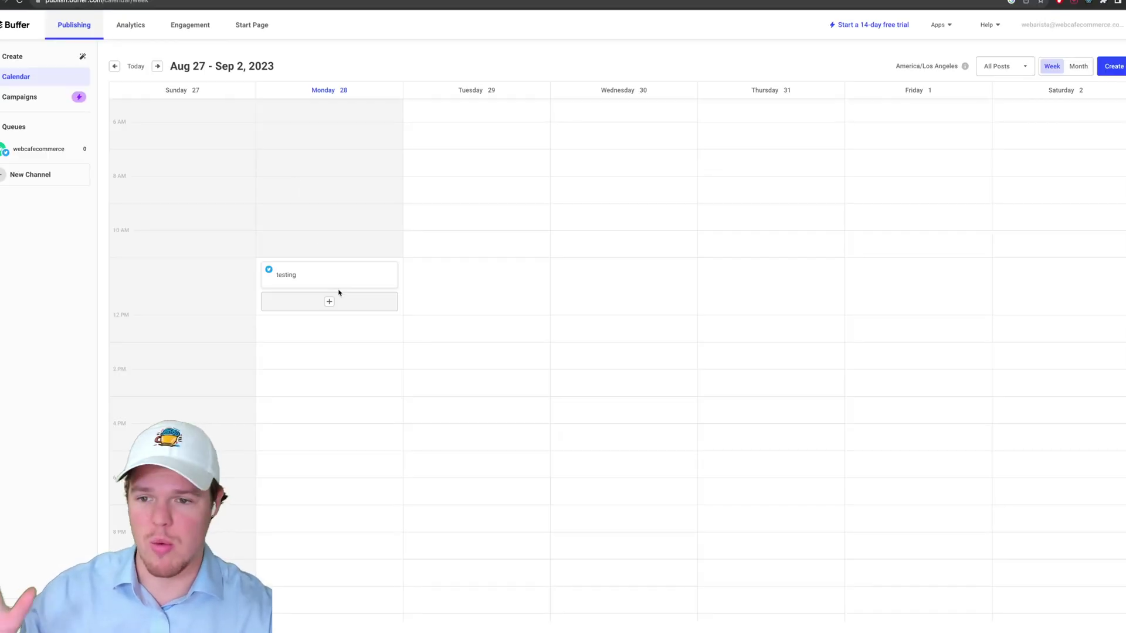
# Visit Buffer's Connect your channels and Account pages, then return to the publishing calendar
pyautogui.moveTo(340, 285)
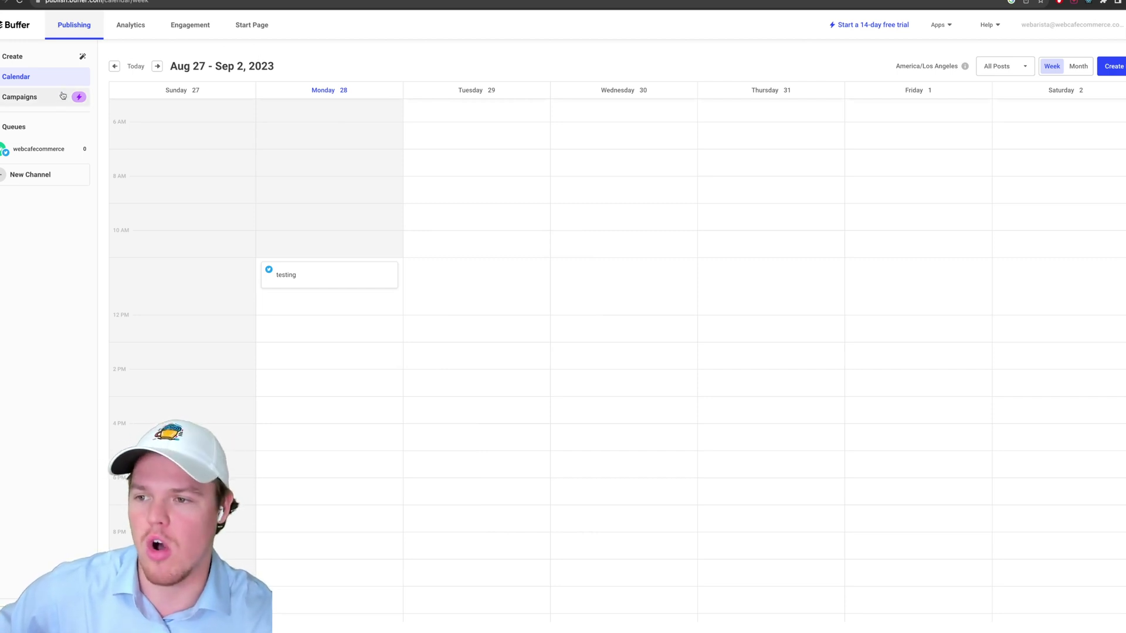
pyautogui.click(38, 176)
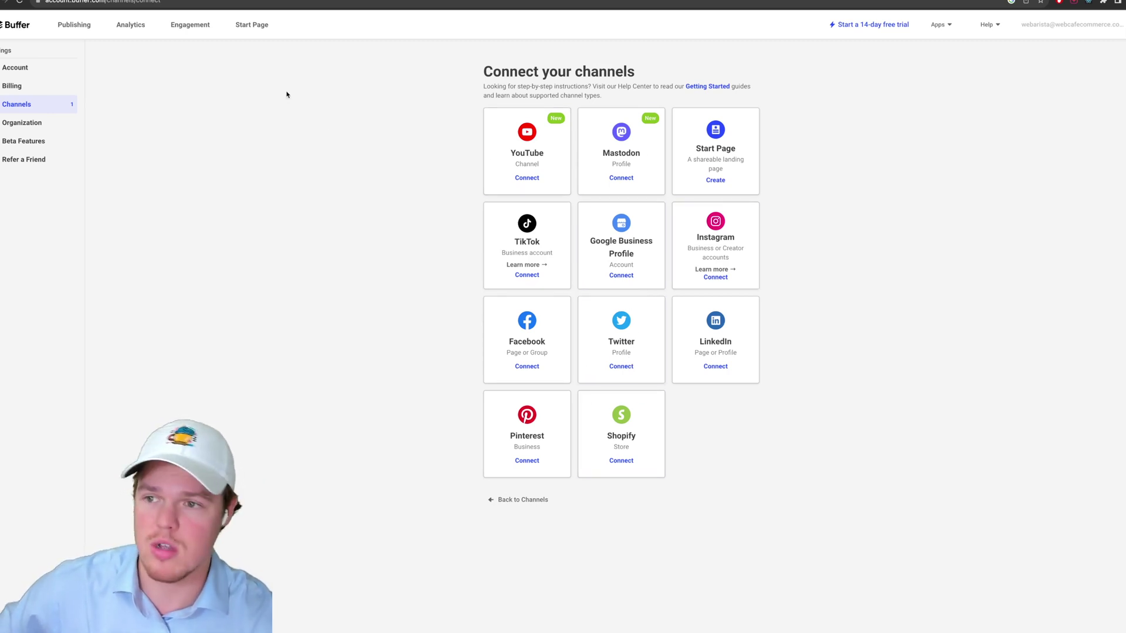
pyautogui.click(67, 74)
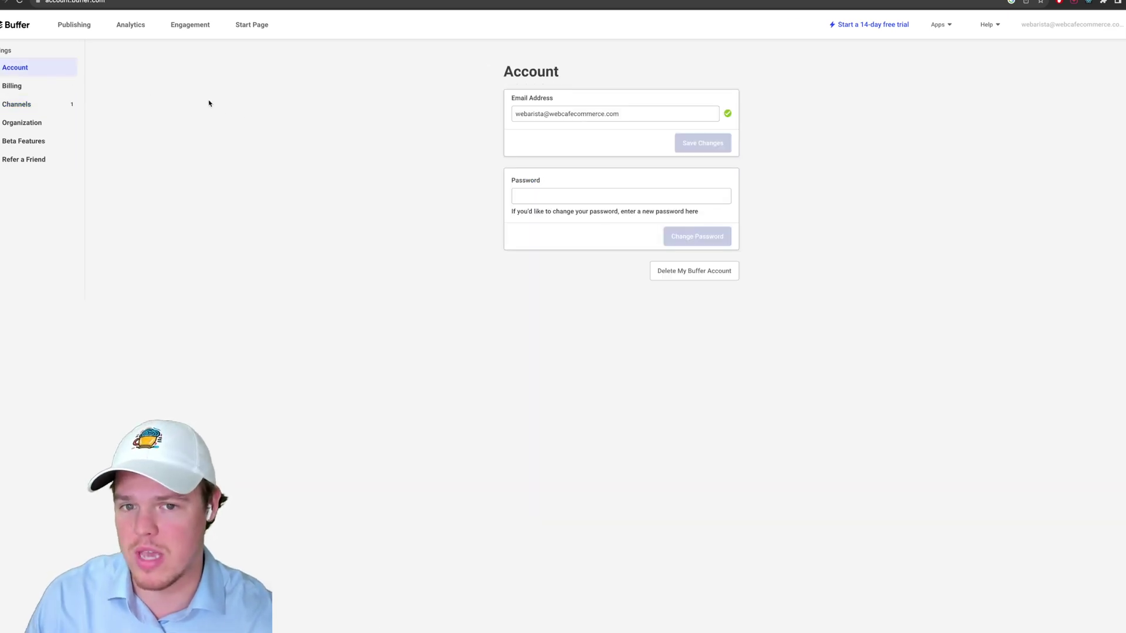
pyautogui.click(23, 36)
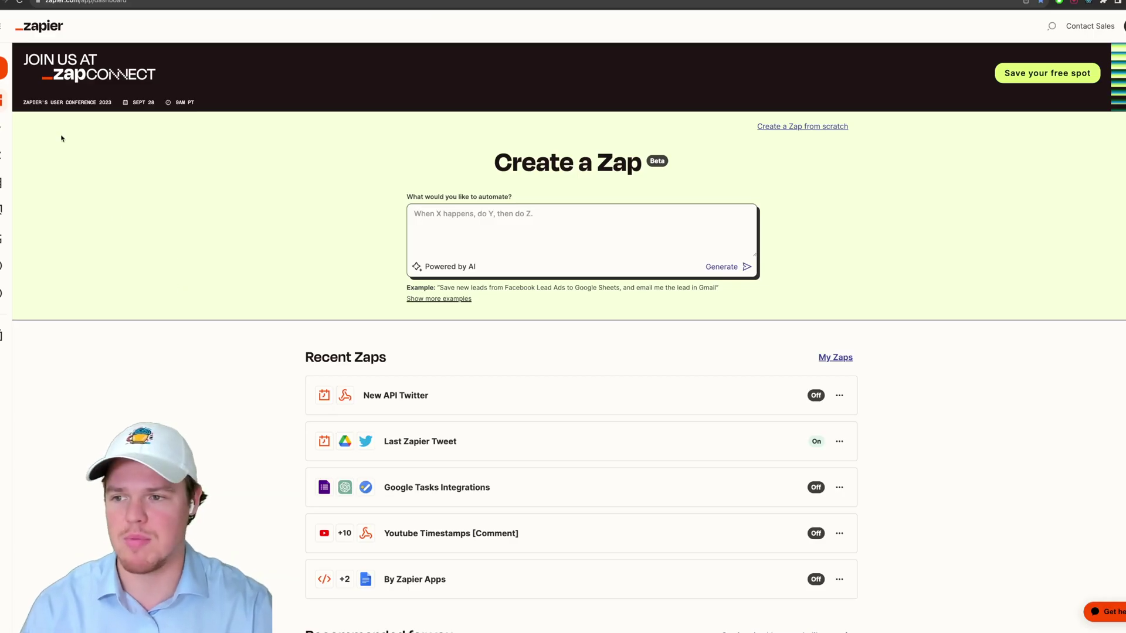
# Start a new Zap from scratch and get the trigger app search ready
pyautogui.click(59, 69)
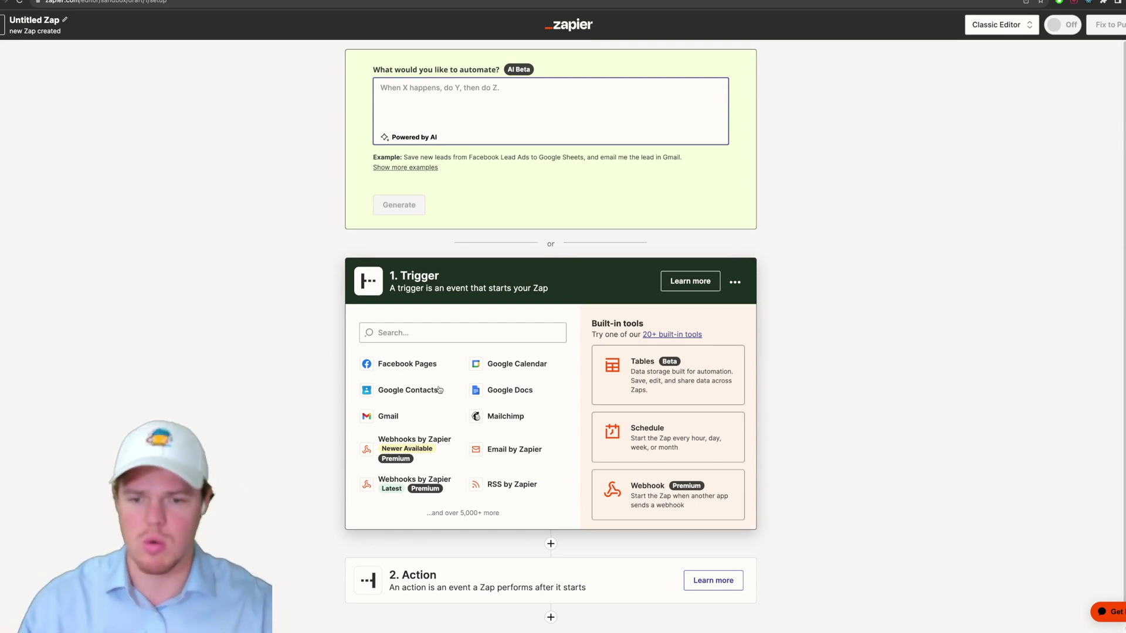
pyautogui.click(468, 332)
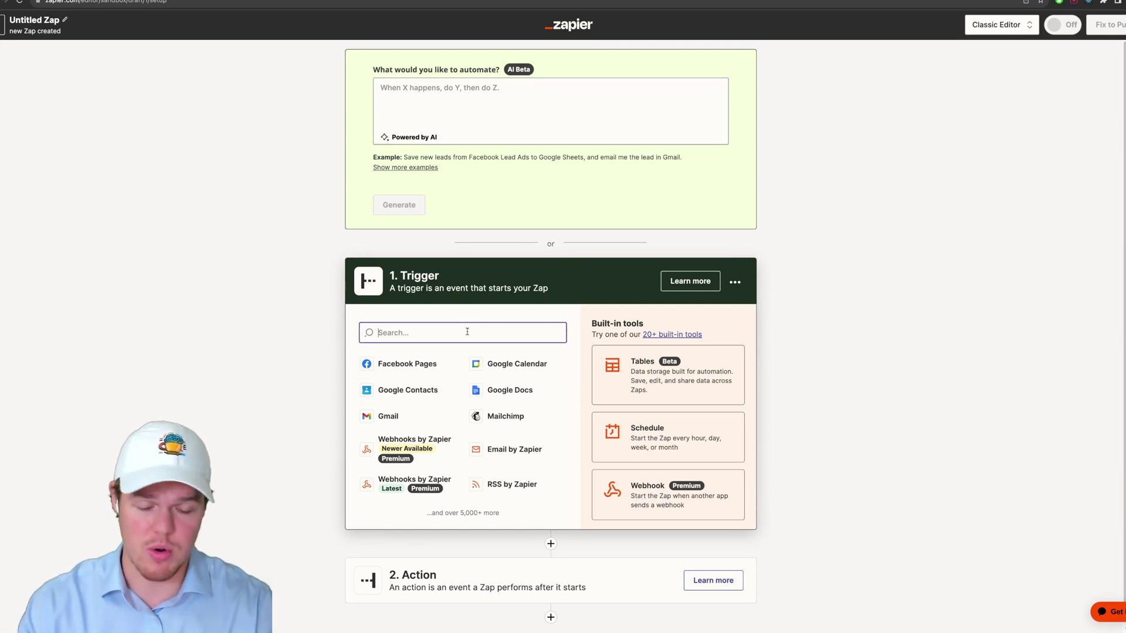
# Choose Schedule by Zapier with the Every Day event, leaving Time of Day unset
pyautogui.write('sche')
pyautogui.click(444, 365)
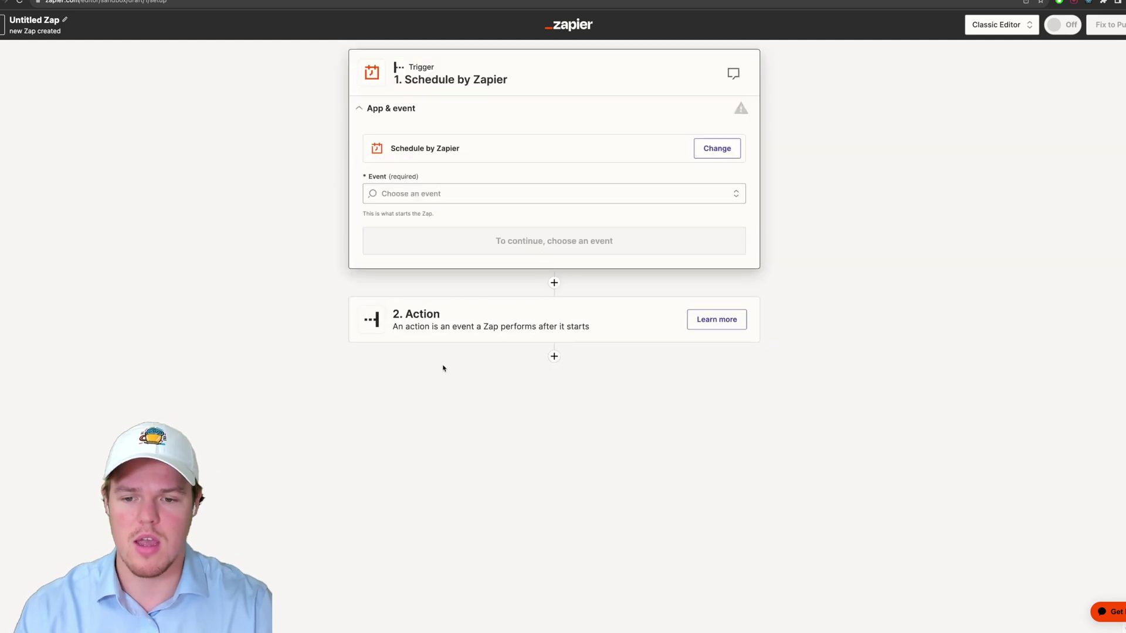
pyautogui.click(455, 193)
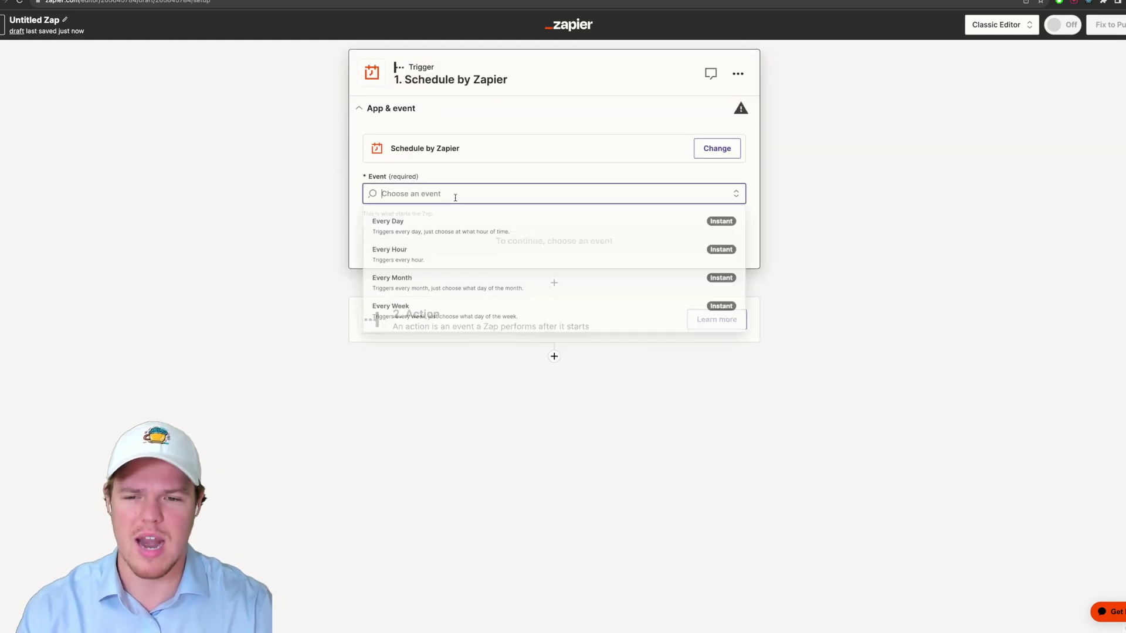
pyautogui.click(444, 238)
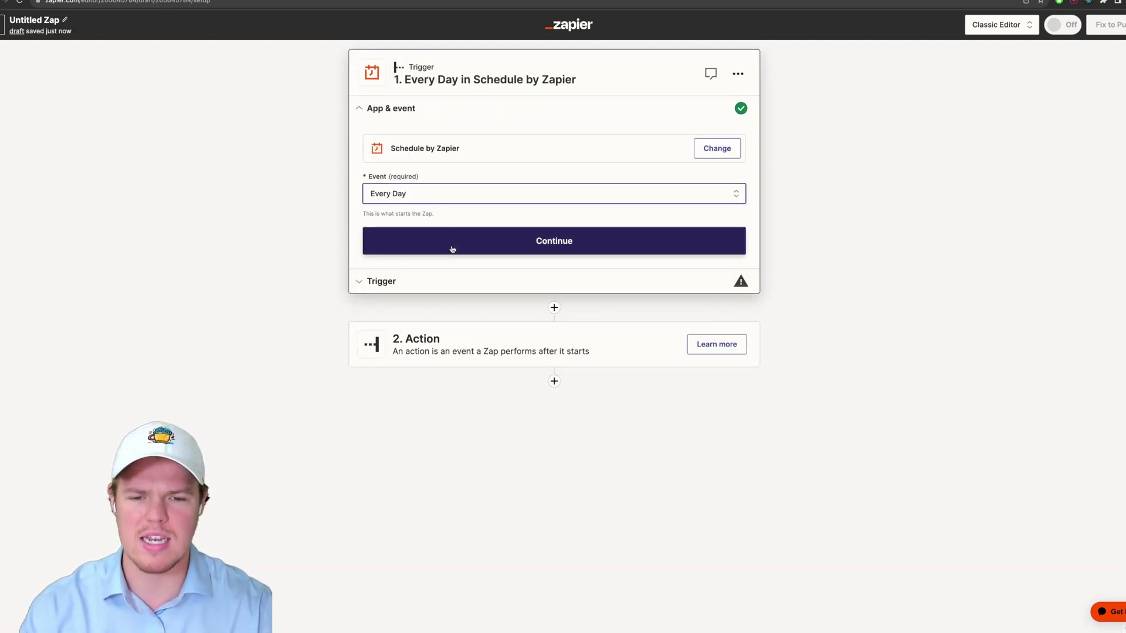
pyautogui.click(453, 250)
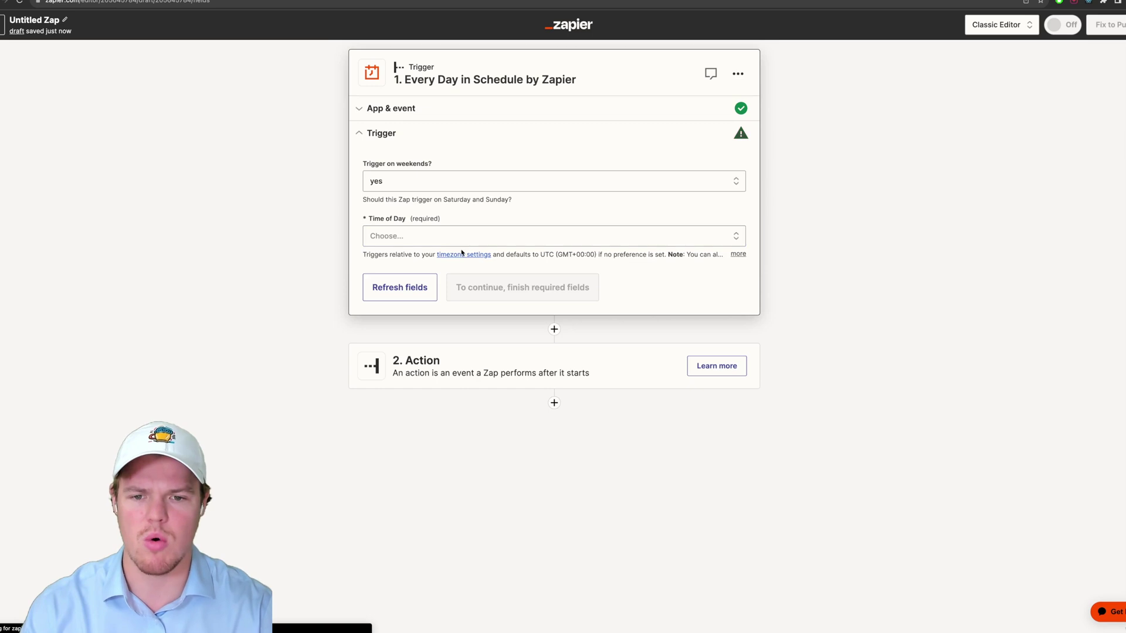
pyautogui.click(492, 244)
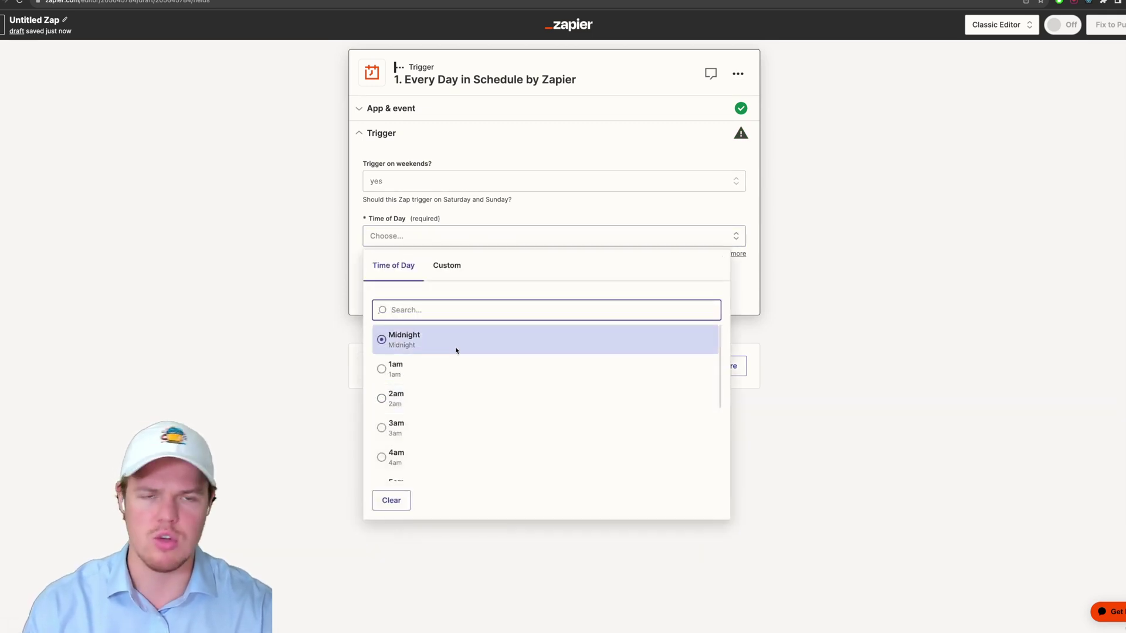
pyautogui.press('Escape')
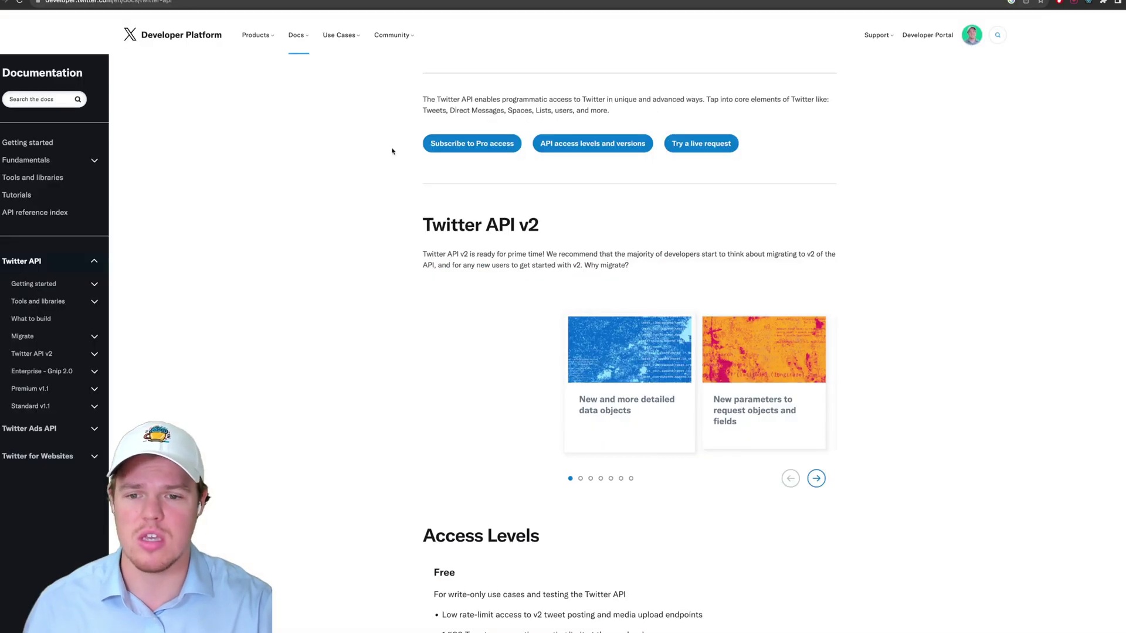
pyautogui.scroll(-5, 418, 326)
pyautogui.scroll(-10, 418, 326)
pyautogui.scroll(2, 418, 326)
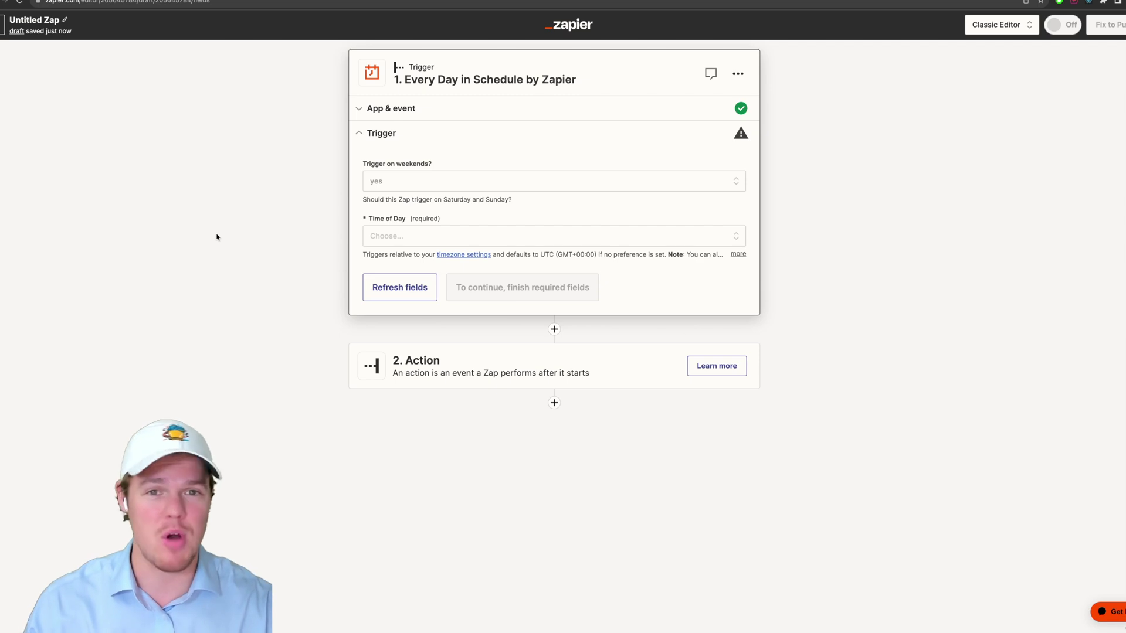
# Set the daily trigger time to Midnight, test it, and accept the found record
pyautogui.click(463, 242)
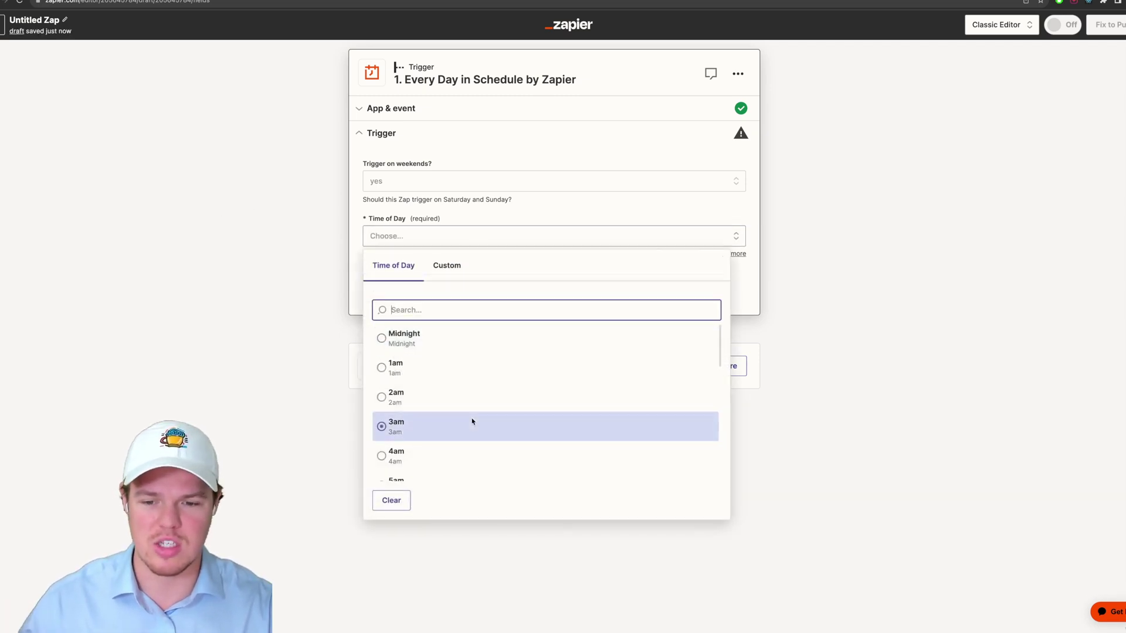
pyautogui.click(451, 346)
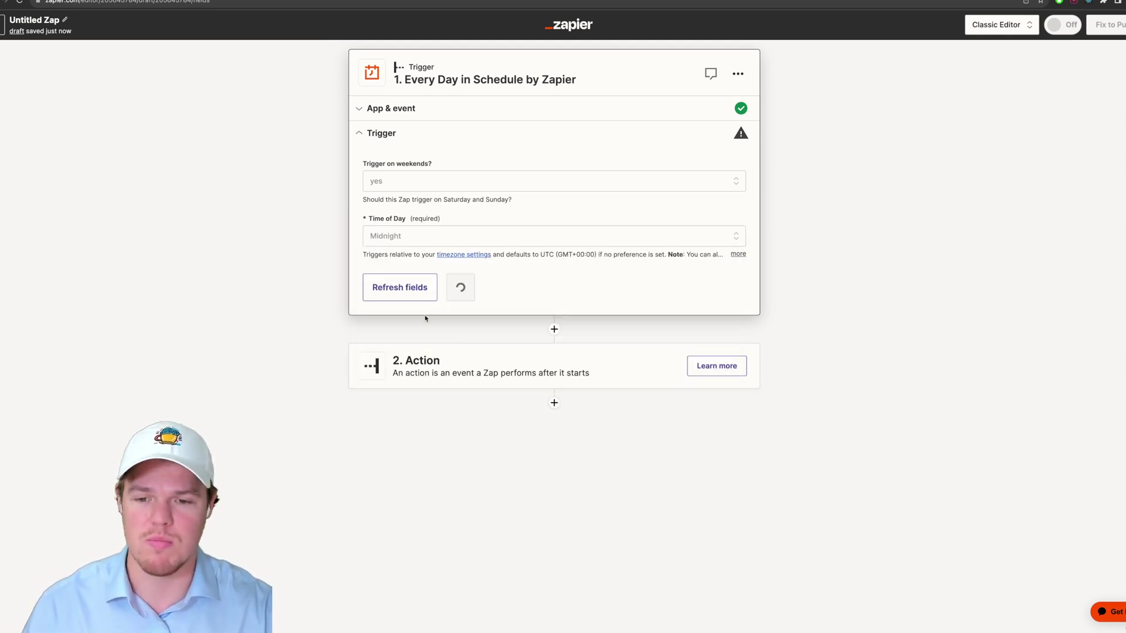
pyautogui.click(474, 290)
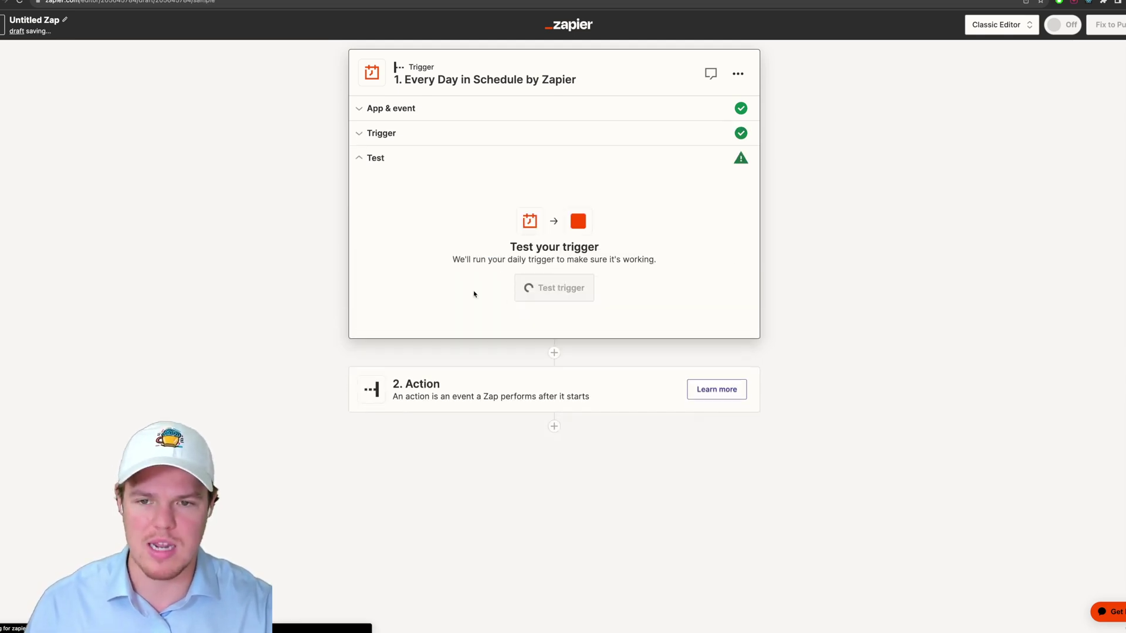
pyautogui.click(563, 293)
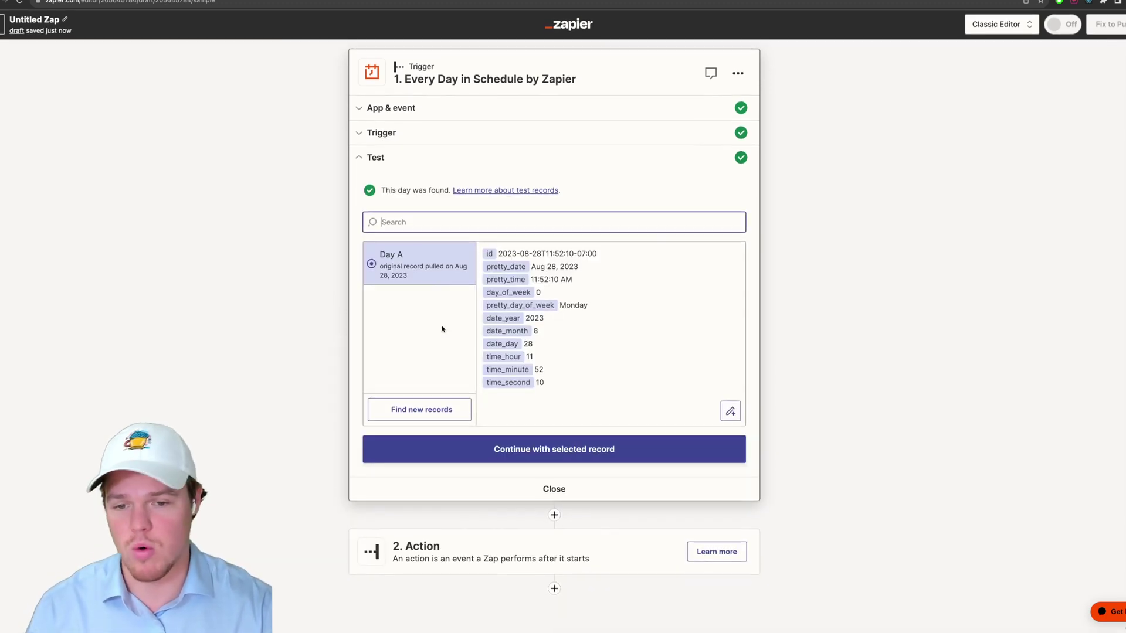
pyautogui.click(469, 450)
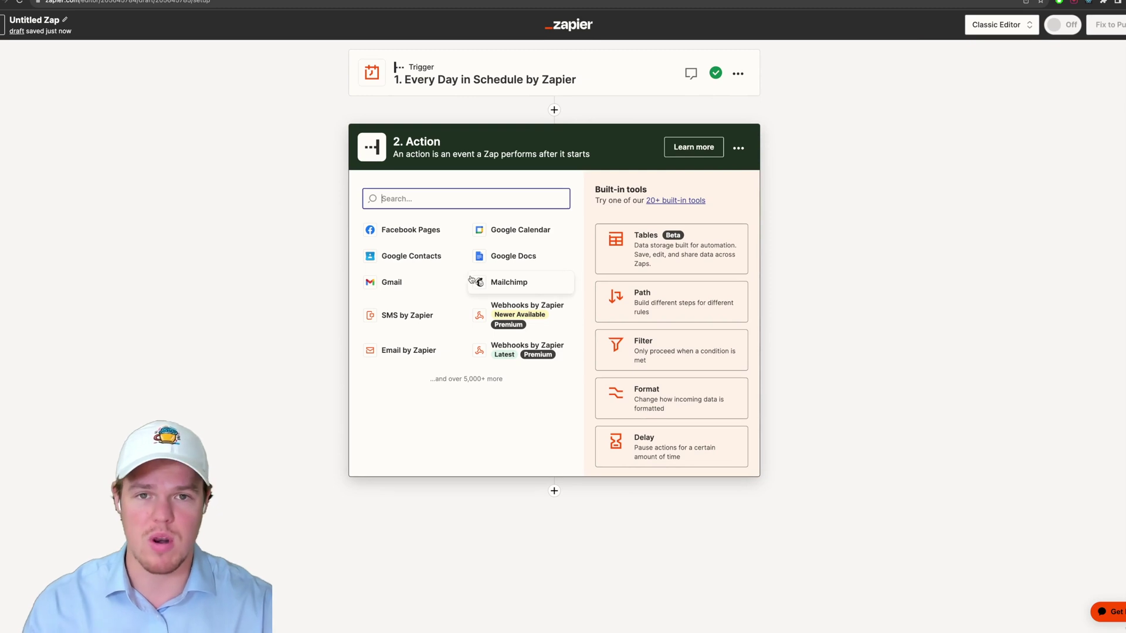
# Choose Buffer as the action app with the Add to Queue event and the connected account
pyautogui.write('buffer')
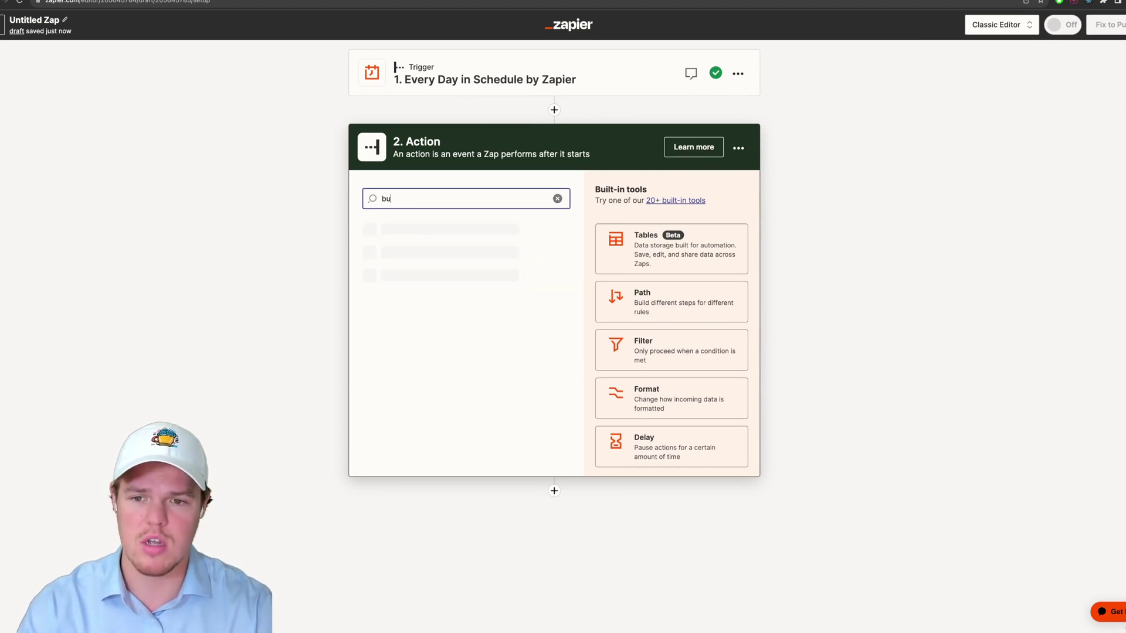
pyautogui.click(470, 244)
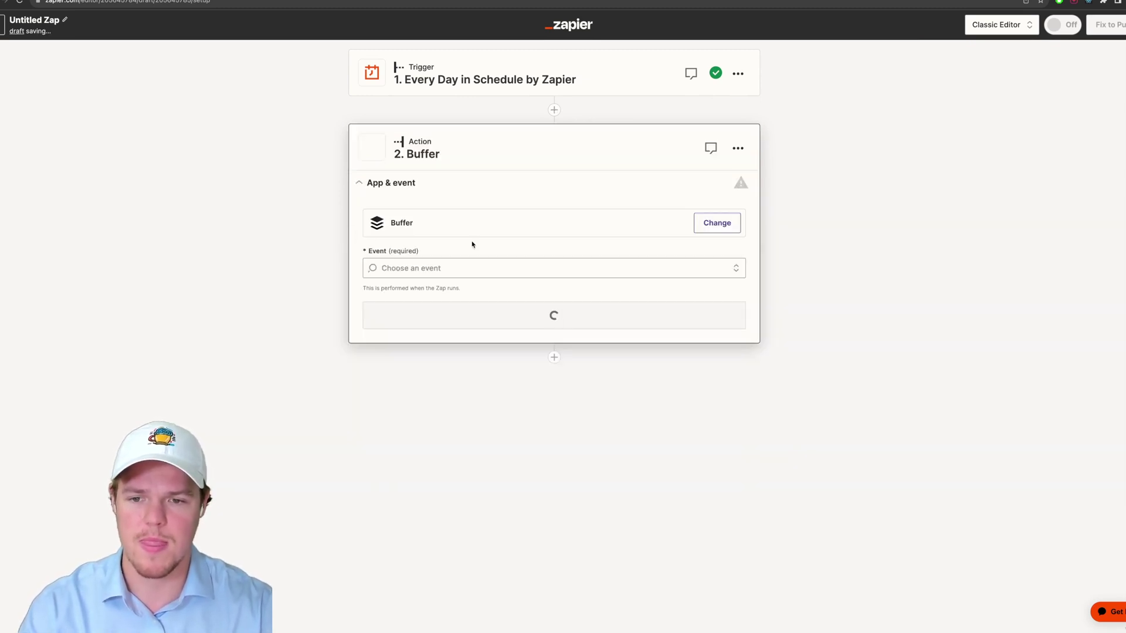
pyautogui.click(465, 272)
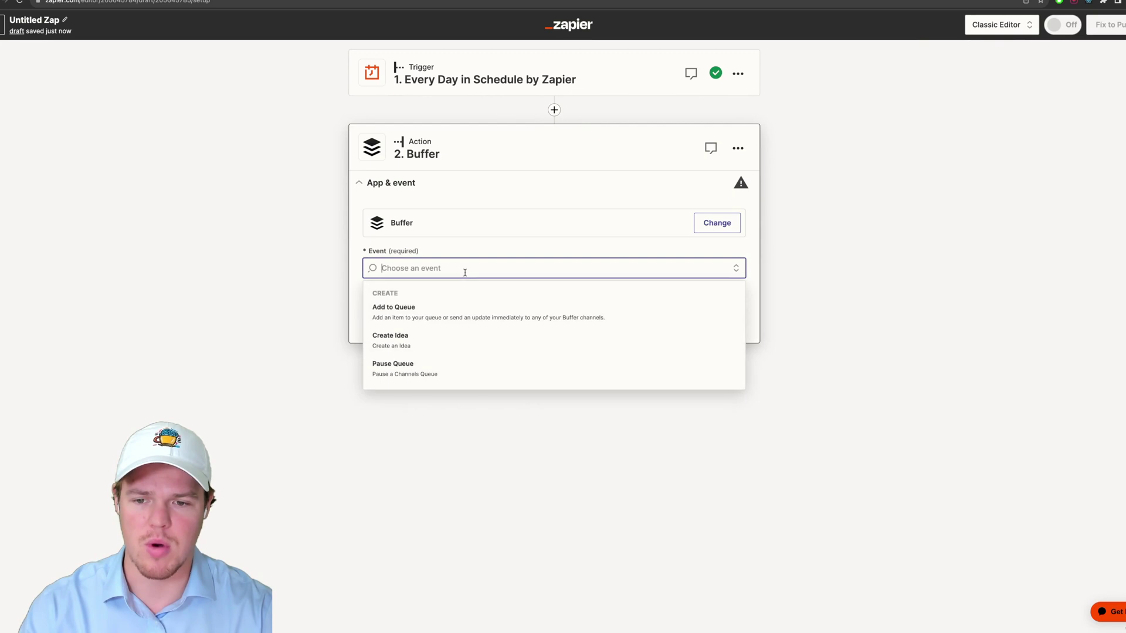
pyautogui.click(433, 320)
pyautogui.click(423, 315)
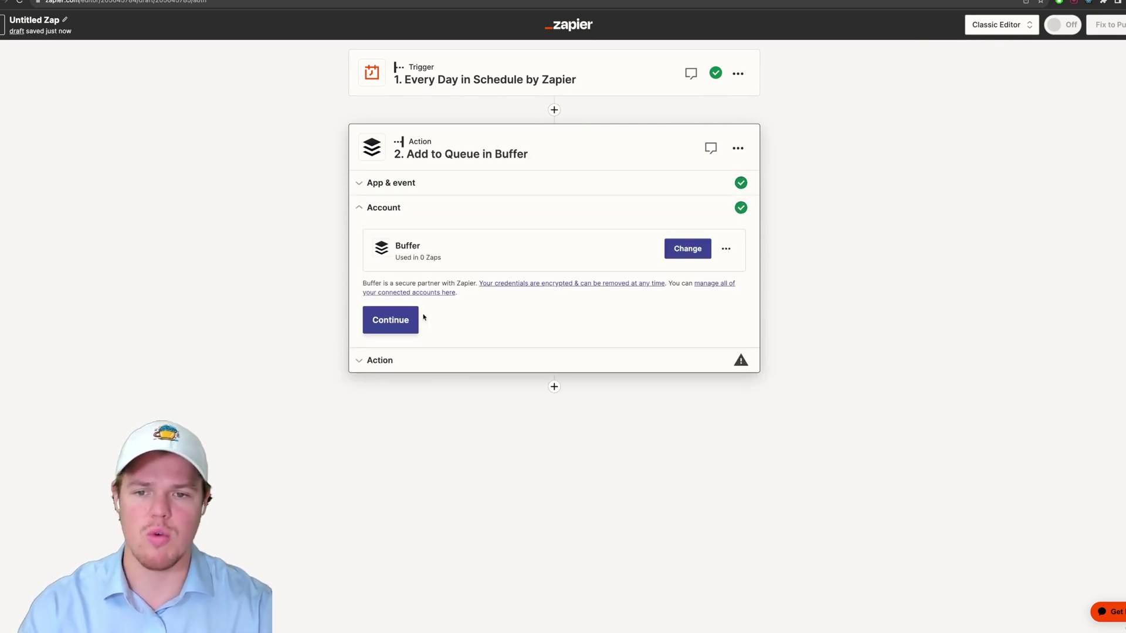
pyautogui.click(414, 319)
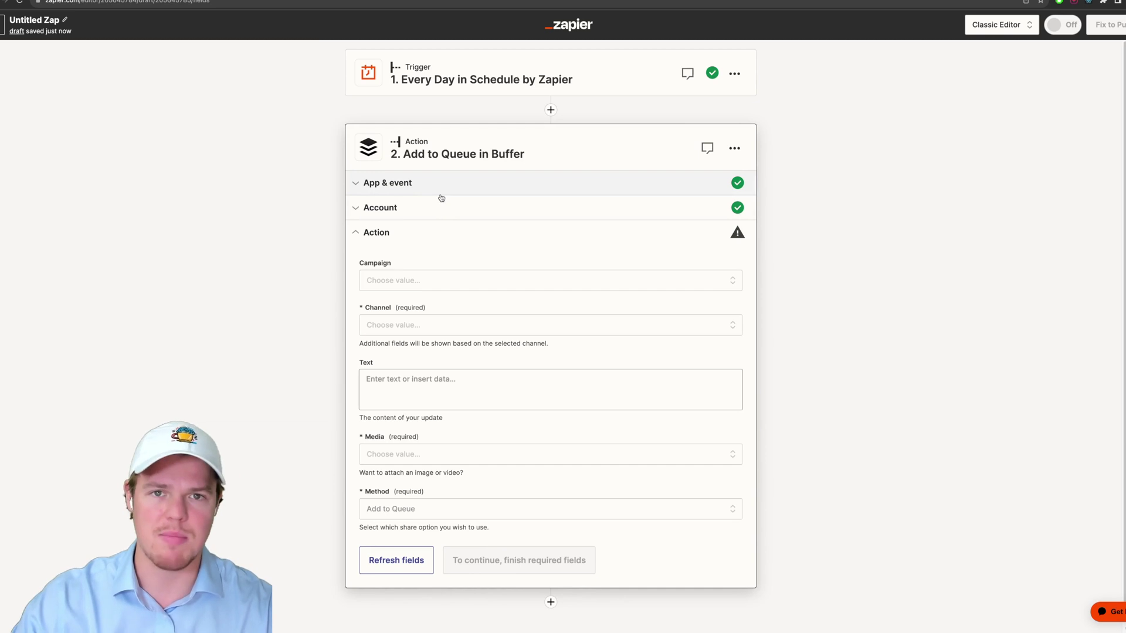
# Target the Twitter channel and enter the text 'This tweet was made with a Buffer API call!'
pyautogui.scroll(-1, 429, 229)
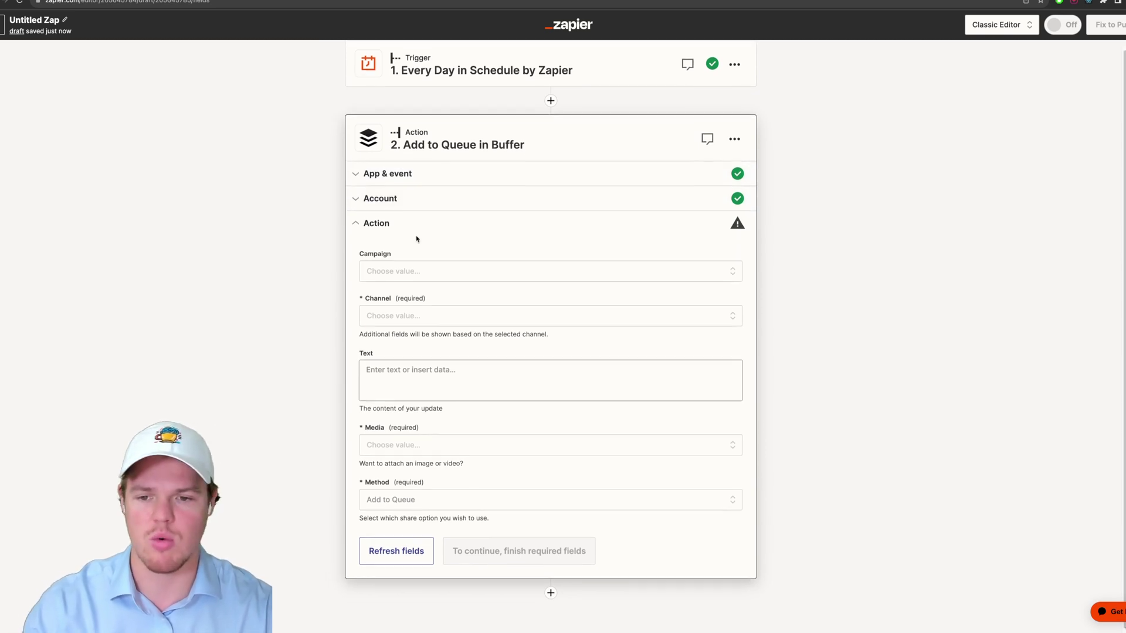
pyautogui.click(420, 277)
pyautogui.click(327, 299)
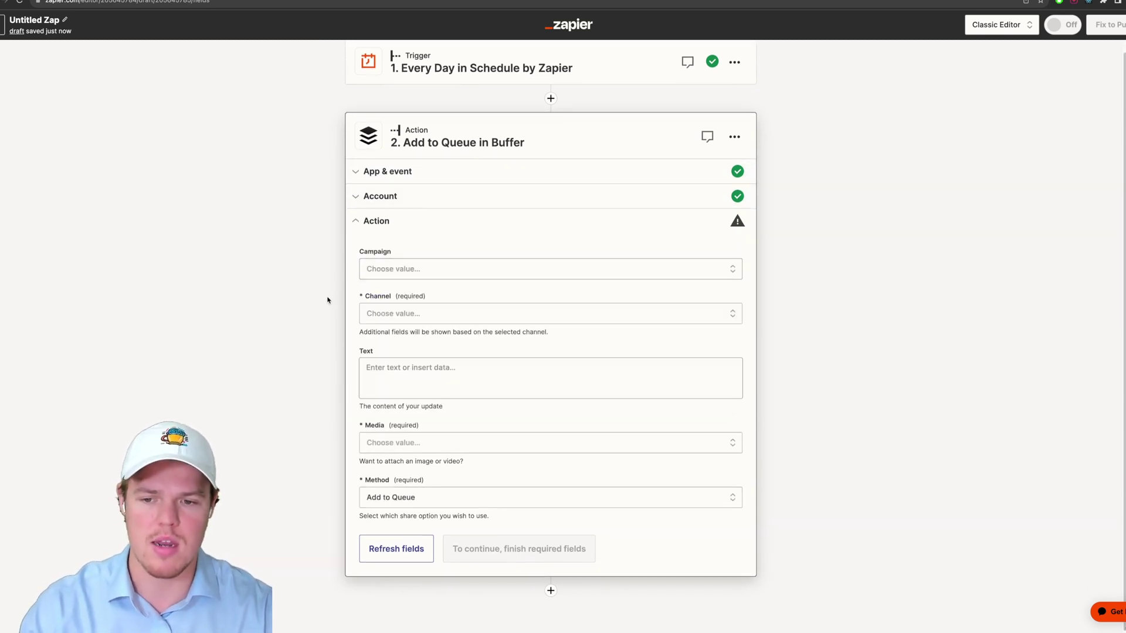
pyautogui.click(407, 320)
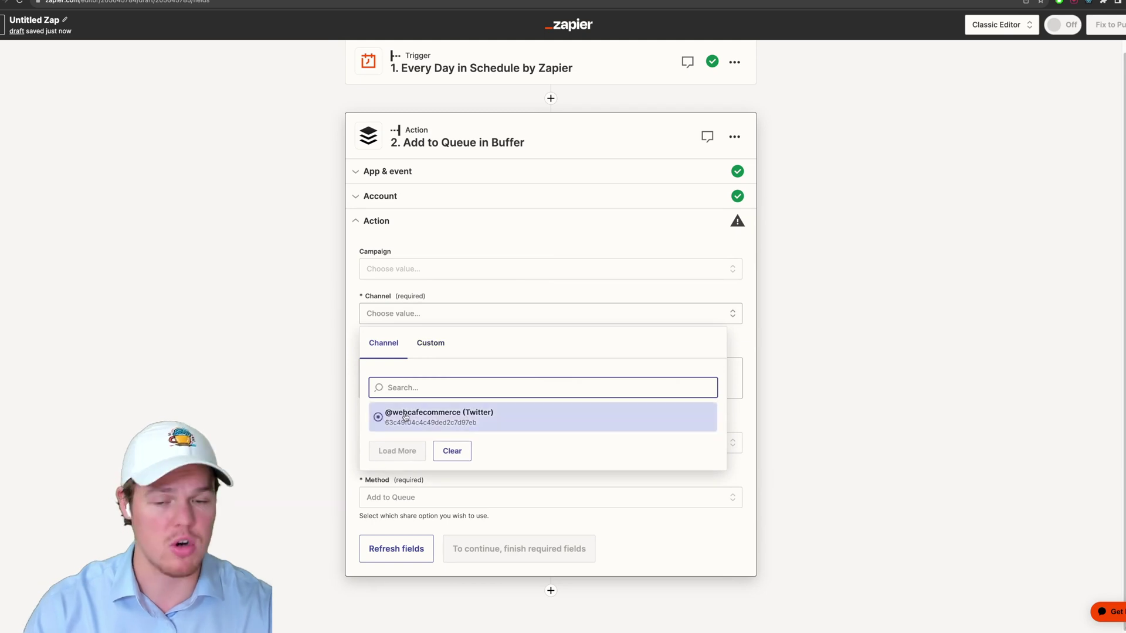
pyautogui.click(404, 417)
pyautogui.click(414, 368)
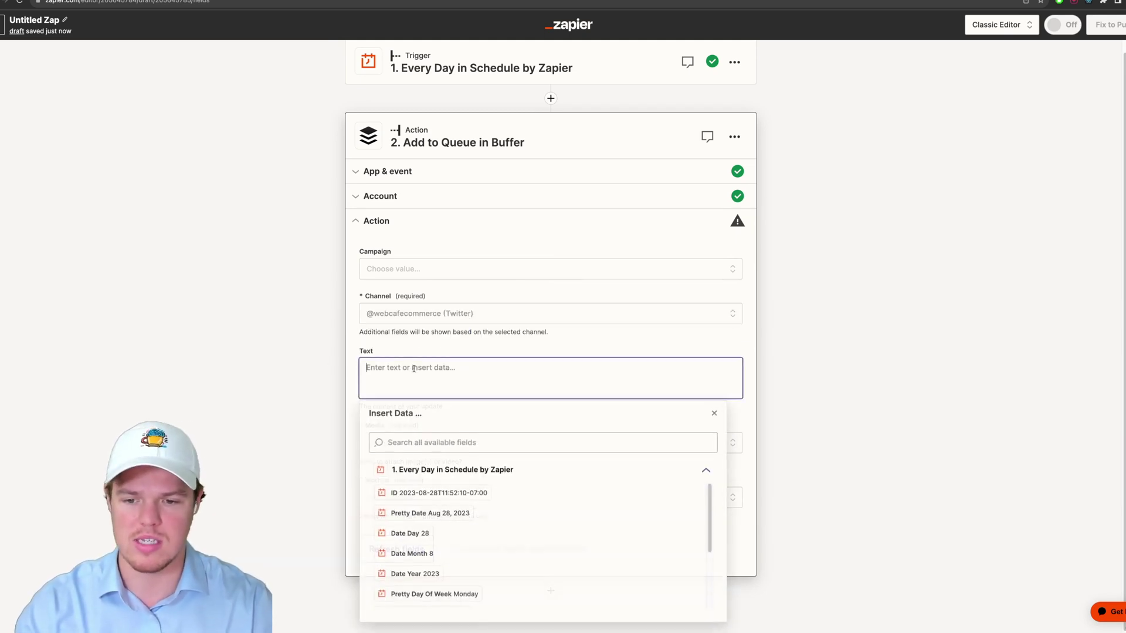
pyautogui.write('This tweet w')
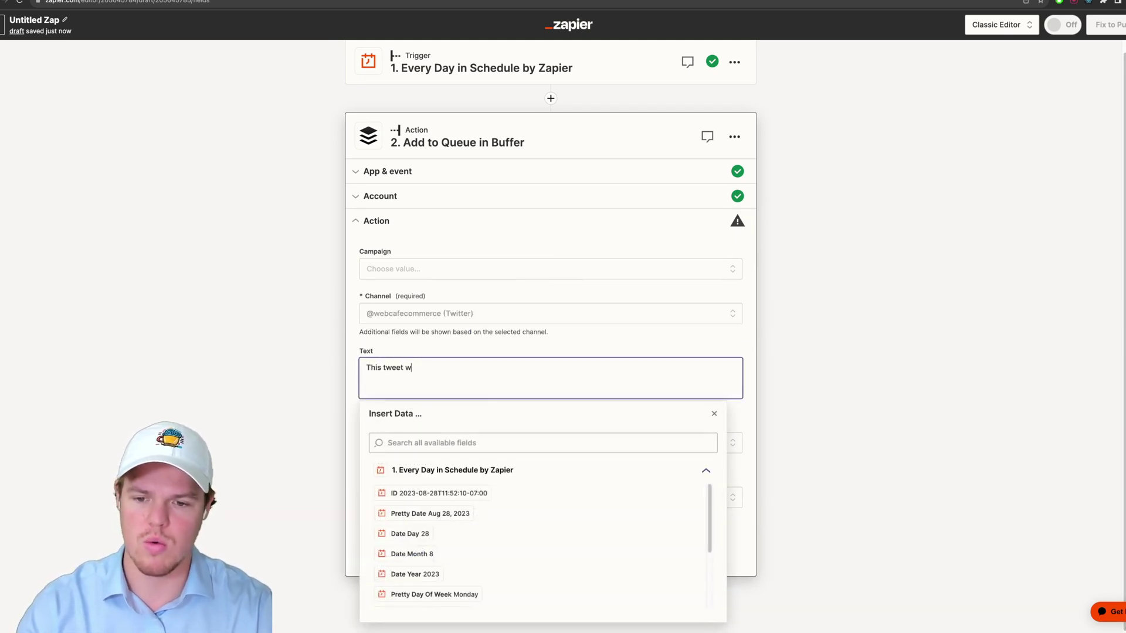
pyautogui.write('as made with')
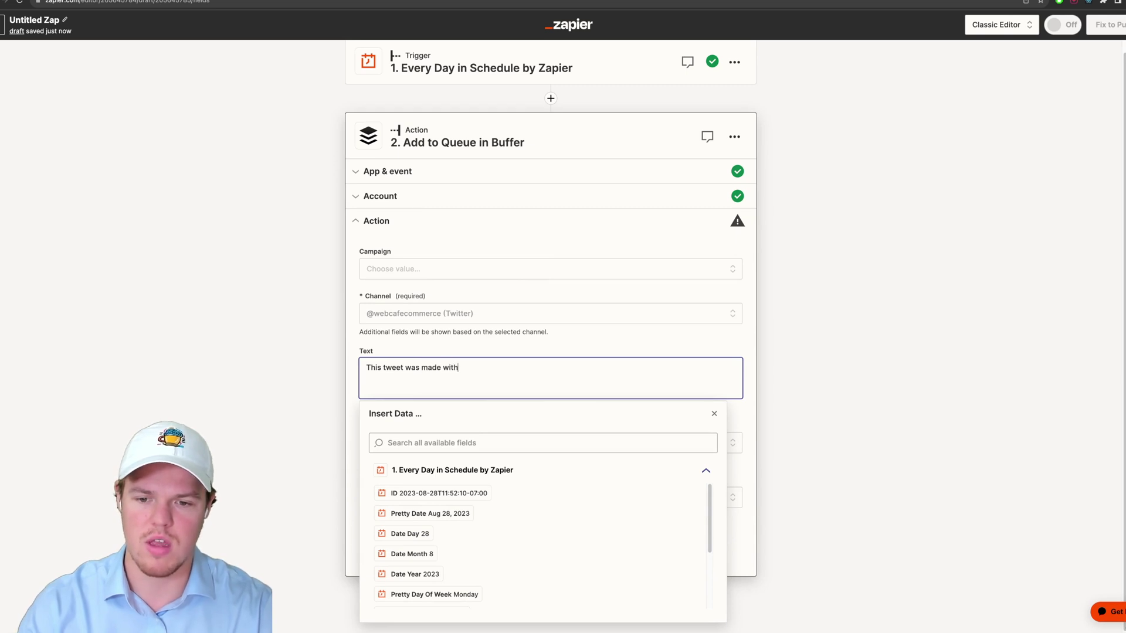
pyautogui.write(' a Buff')
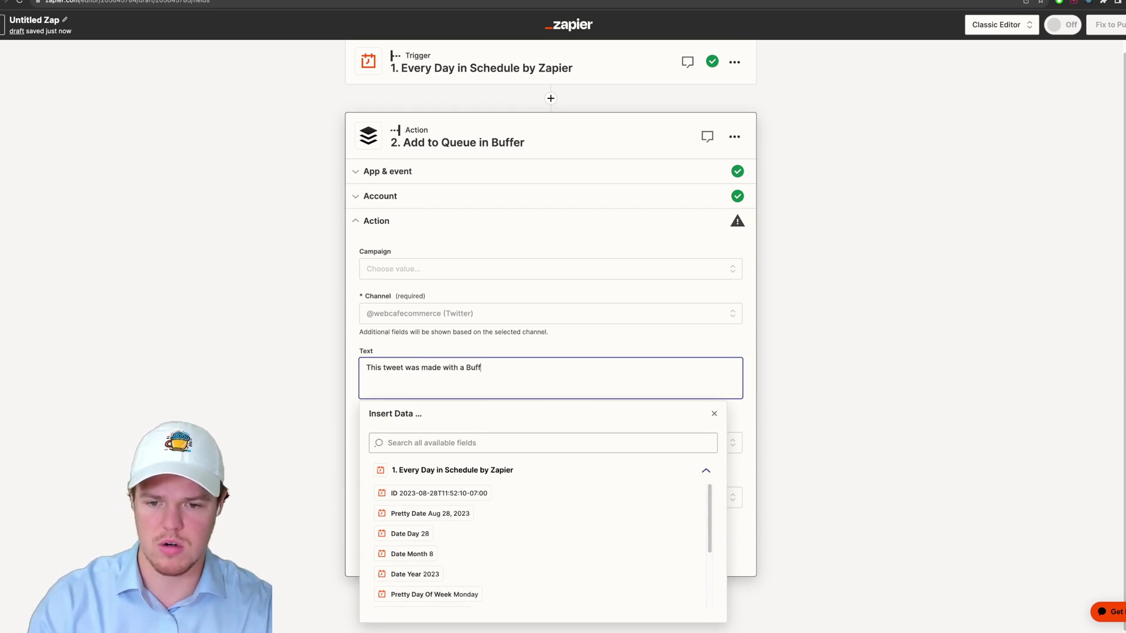
pyautogui.write('er API call')
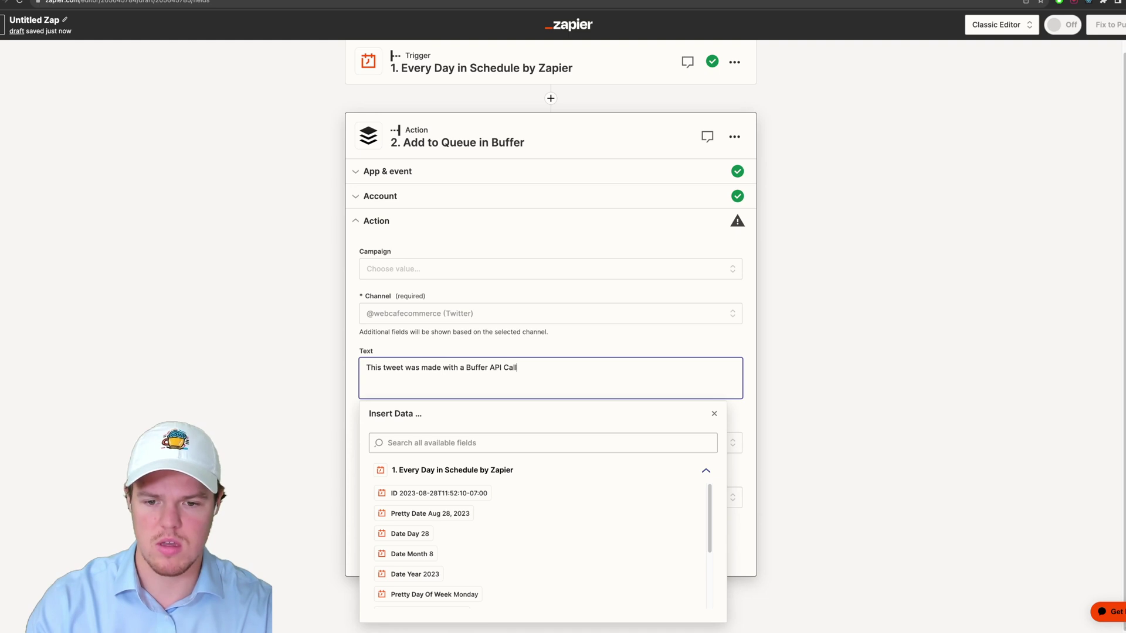
pyautogui.press('BackSpace')
pyautogui.press('BackSpace')
pyautogui.press('BackSpace')
pyautogui.press('BackSpace')
pyautogui.write('call!')
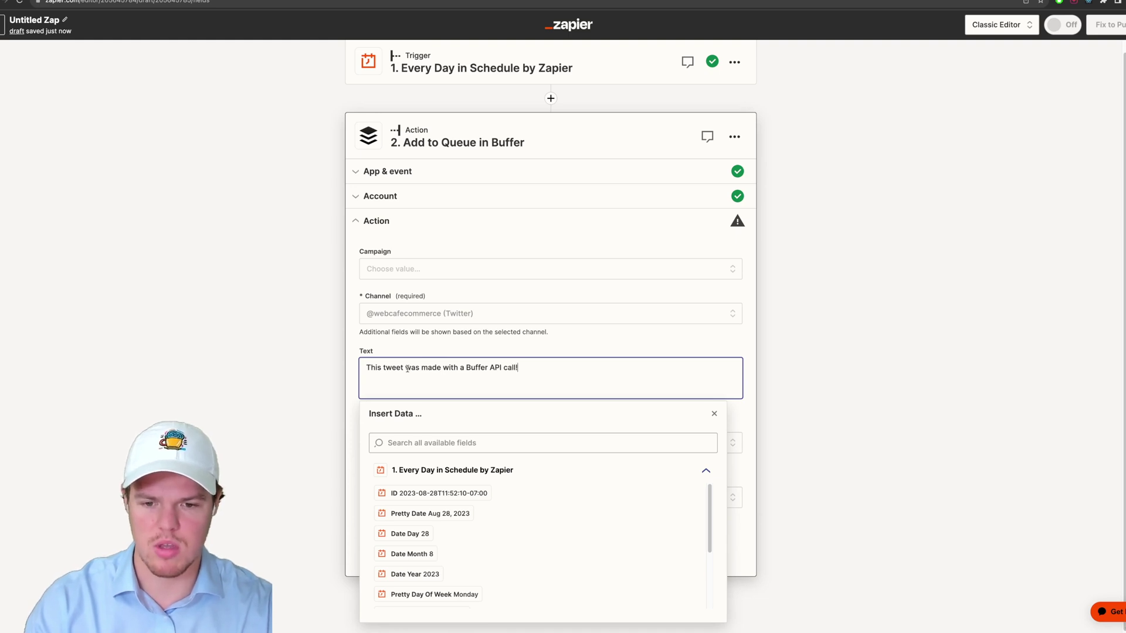
pyautogui.click(237, 372)
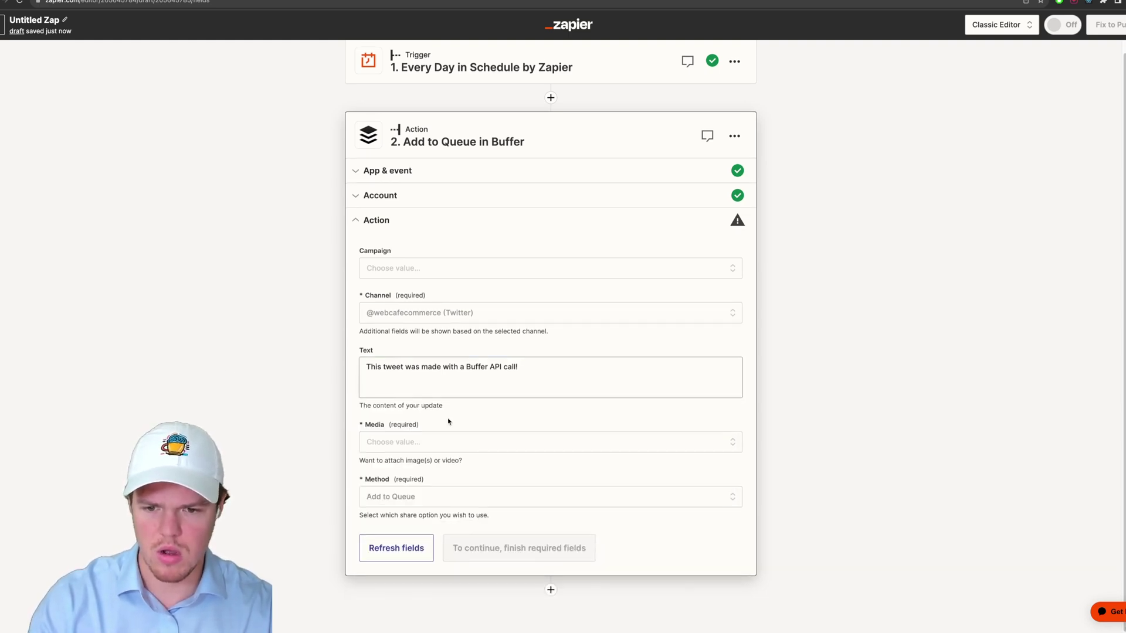
# Set the Buffer action's media option to No Attachments
pyautogui.click(448, 442)
pyautogui.scroll(-1, 332, 456)
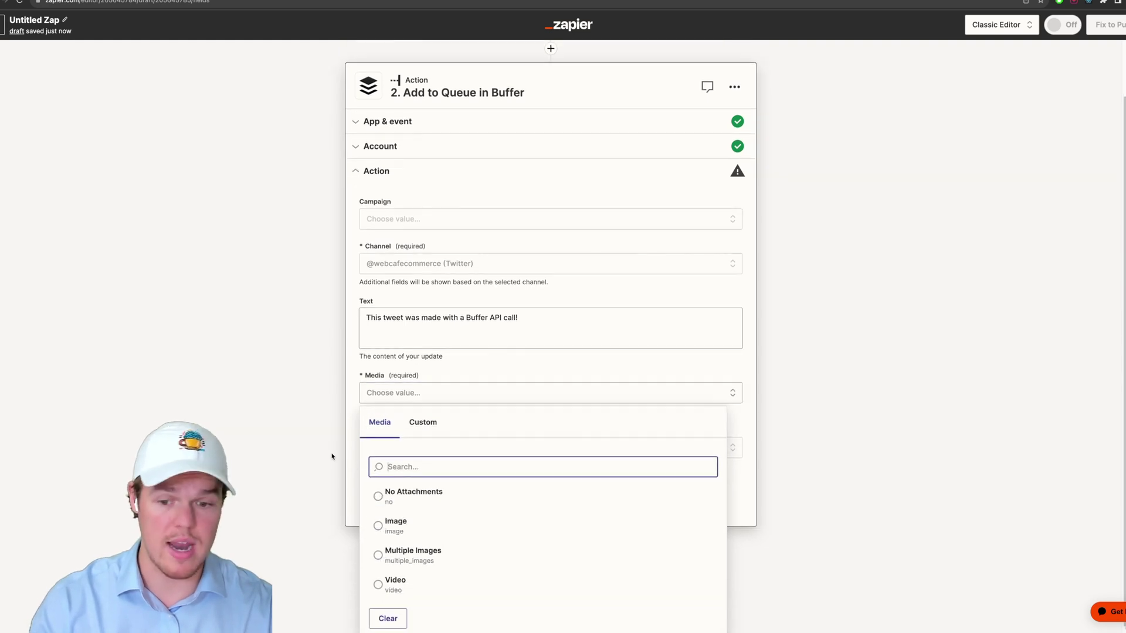
pyautogui.click(432, 499)
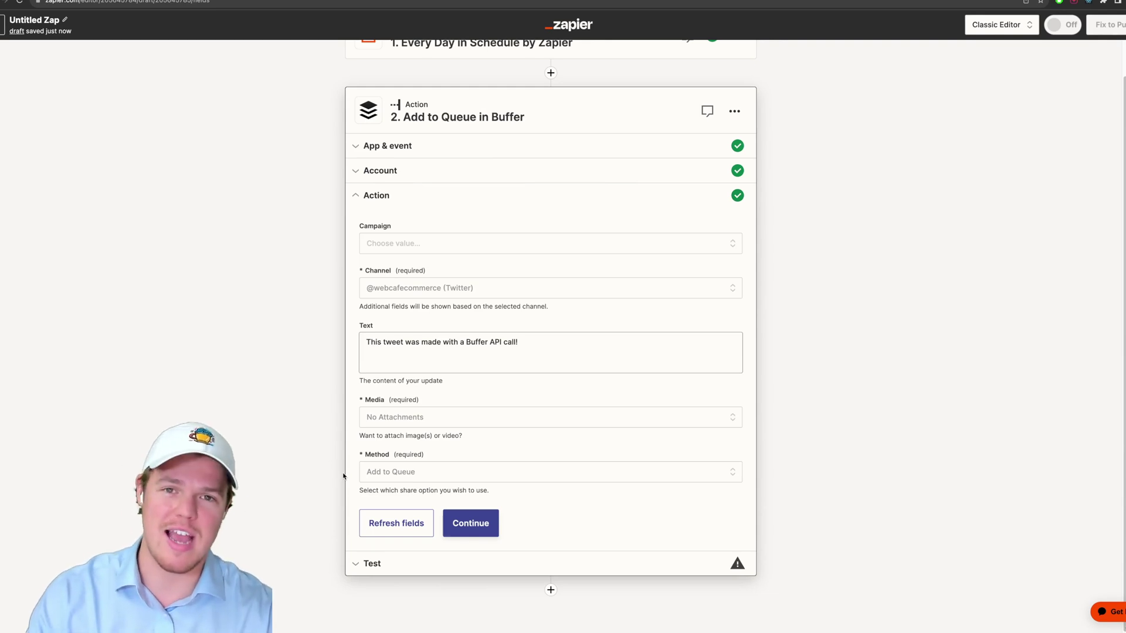
# Choose Share Now as the Buffer posting method
pyautogui.click(432, 475)
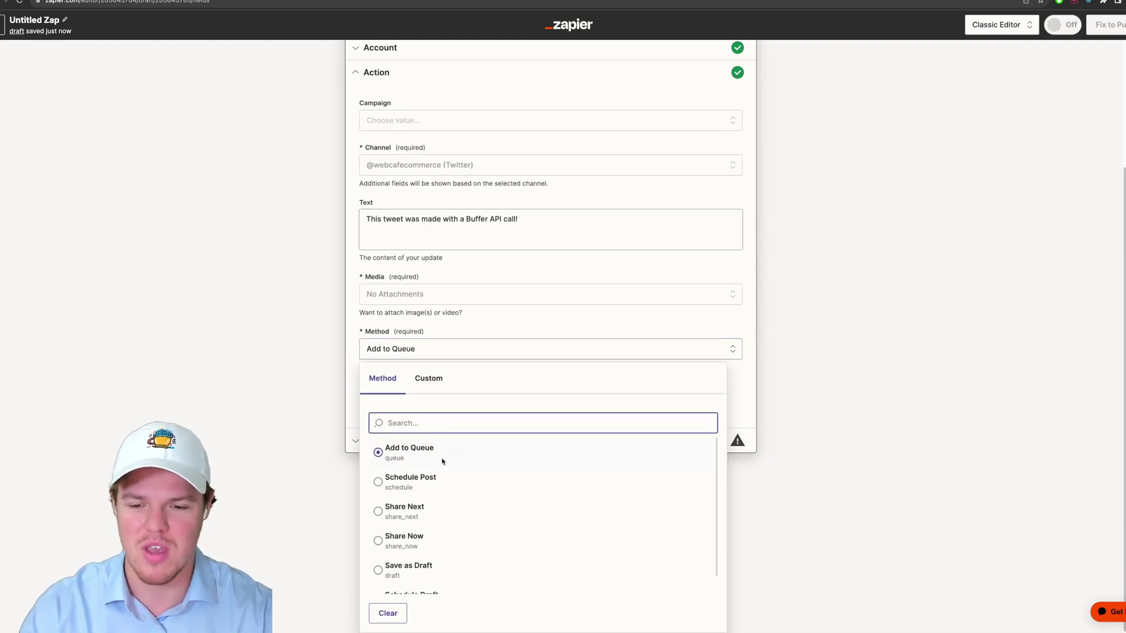
pyautogui.scroll(-1, 429, 487)
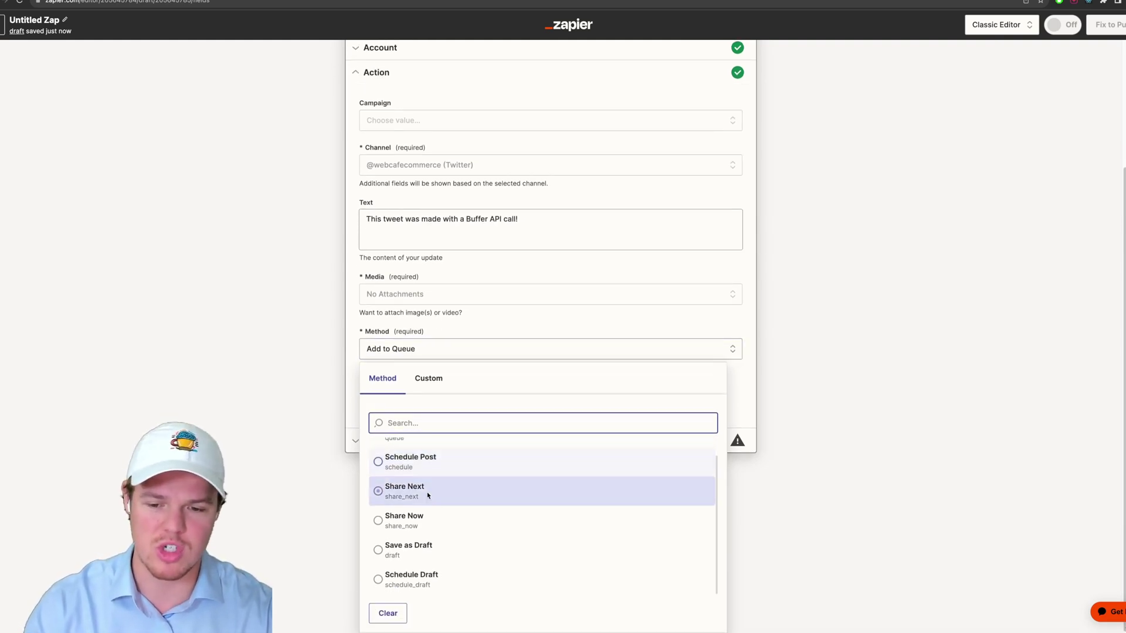
pyautogui.scroll(1, 420, 510)
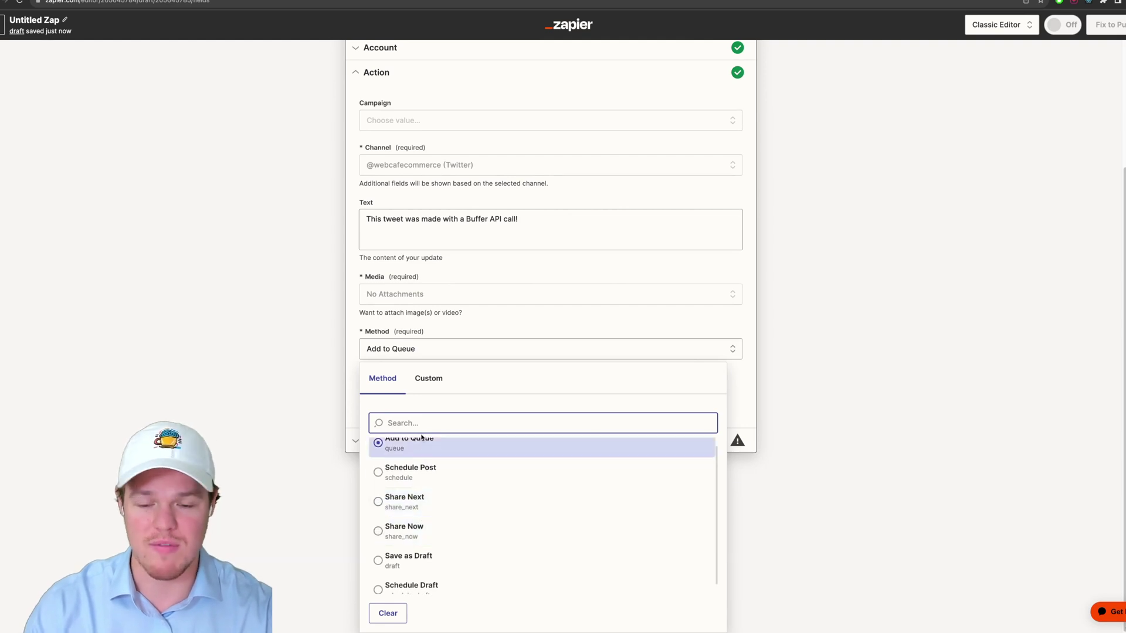
pyautogui.scroll(-1, 418, 522)
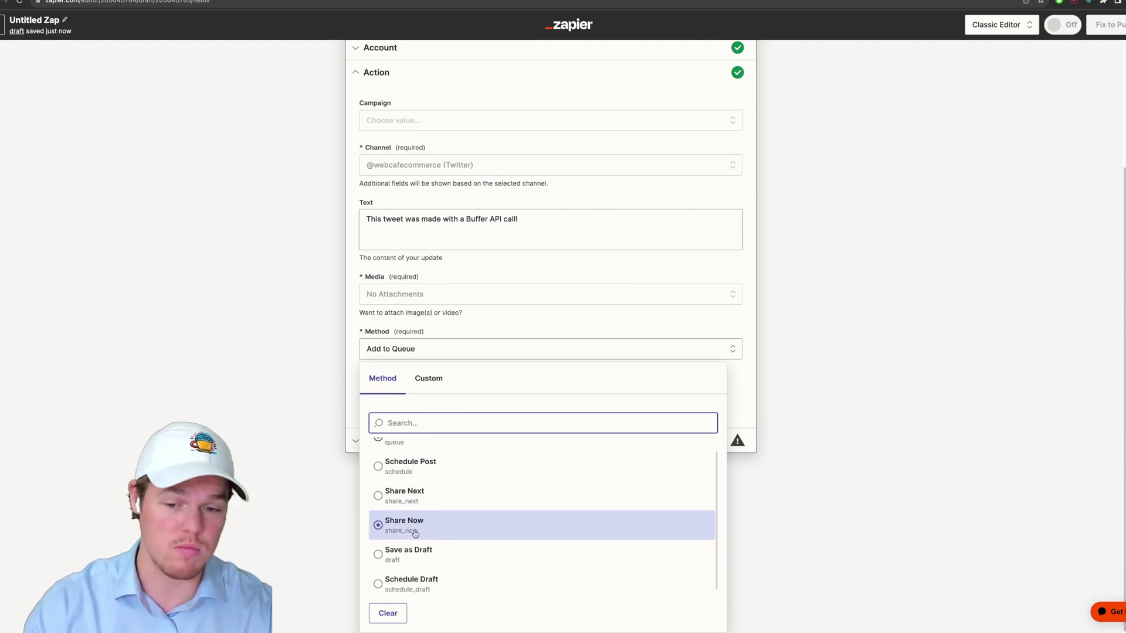
pyautogui.click(417, 525)
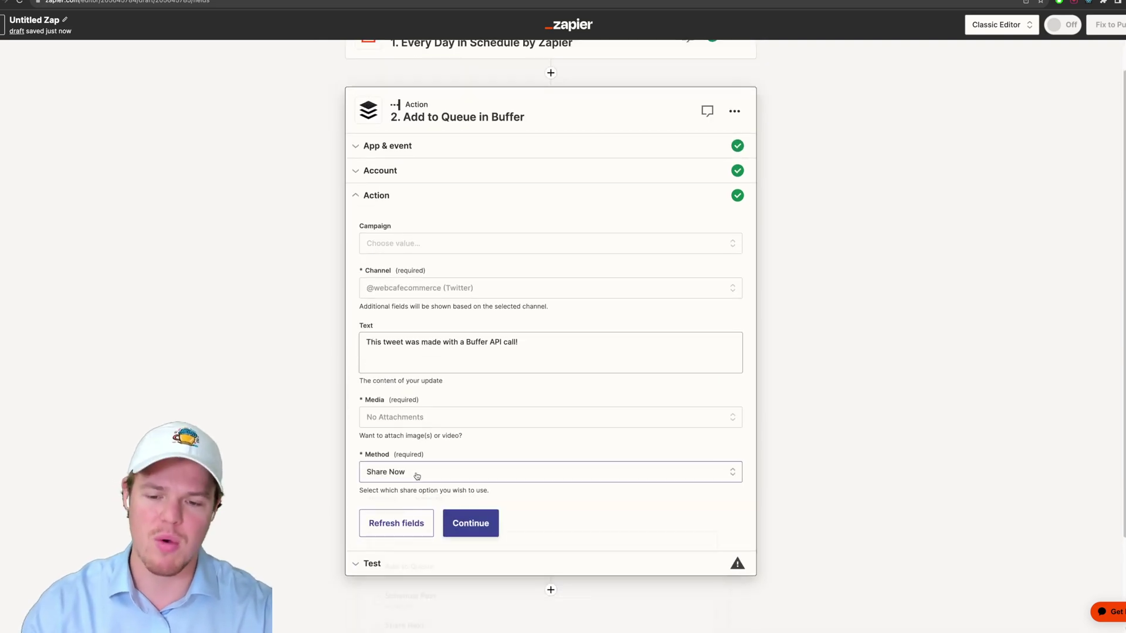
pyautogui.click(414, 471)
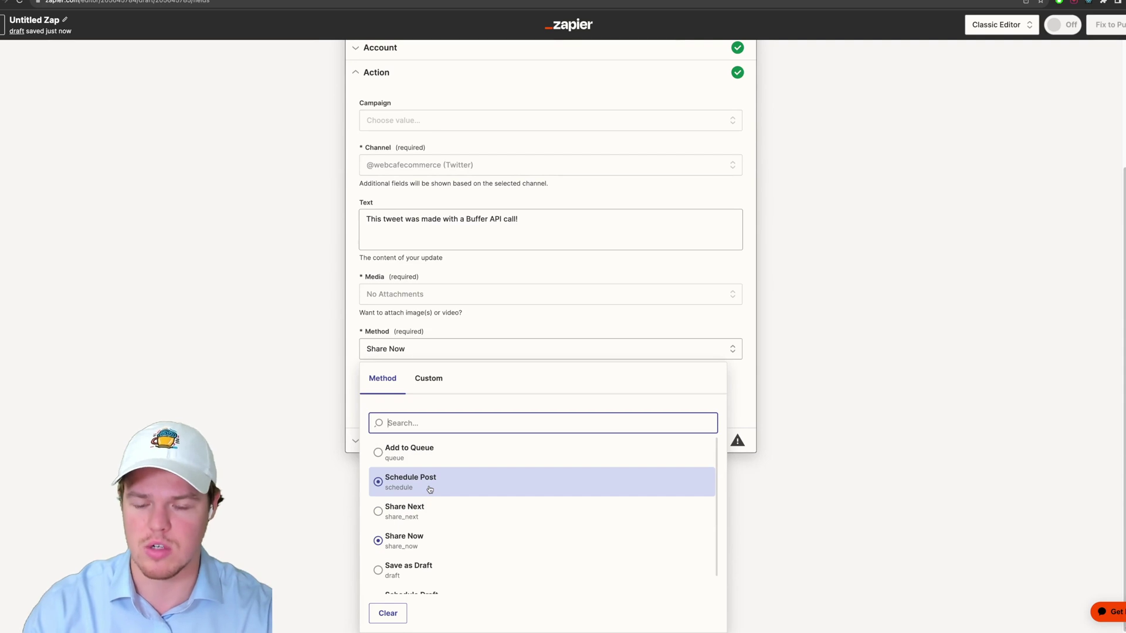
# Try Schedule Post, entering then clearing '7 days from now' and '1 minute' as the date
pyautogui.click(430, 490)
pyautogui.click(422, 498)
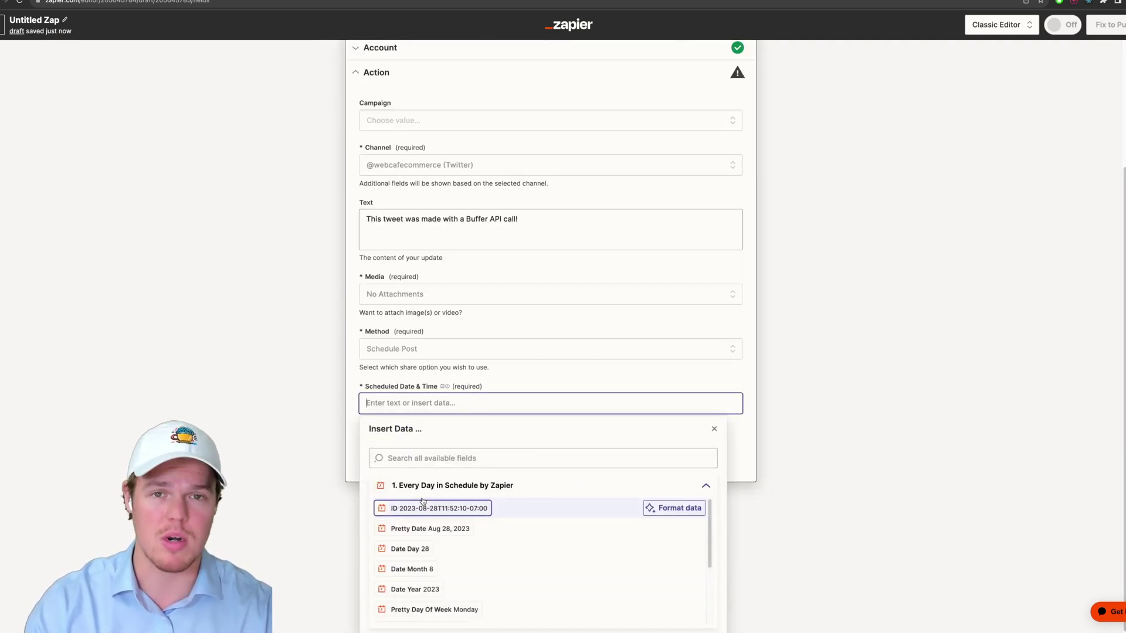
pyautogui.write('7 days from now')
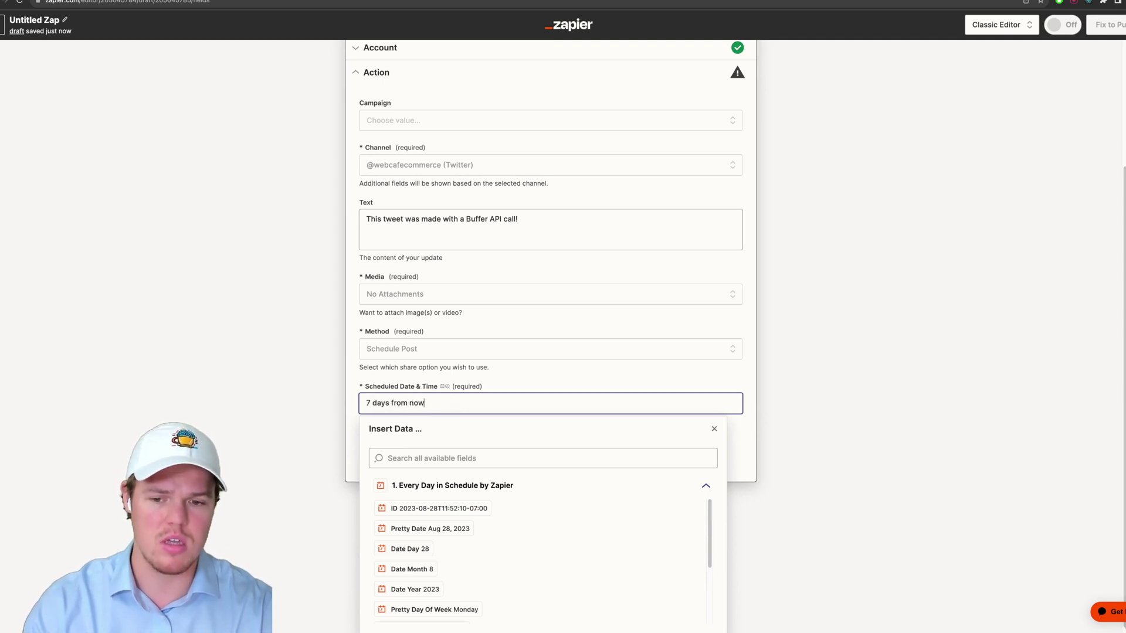
pyautogui.press('super+a')
pyautogui.press('BackSpace')
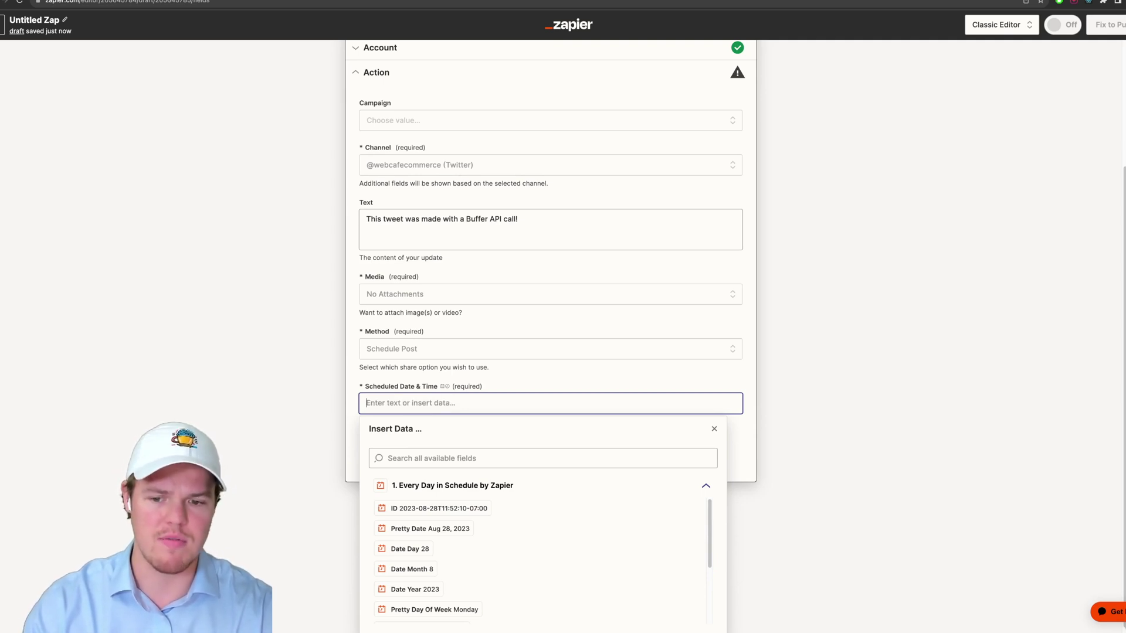
pyautogui.write('1 minute')
pyautogui.press('super+a')
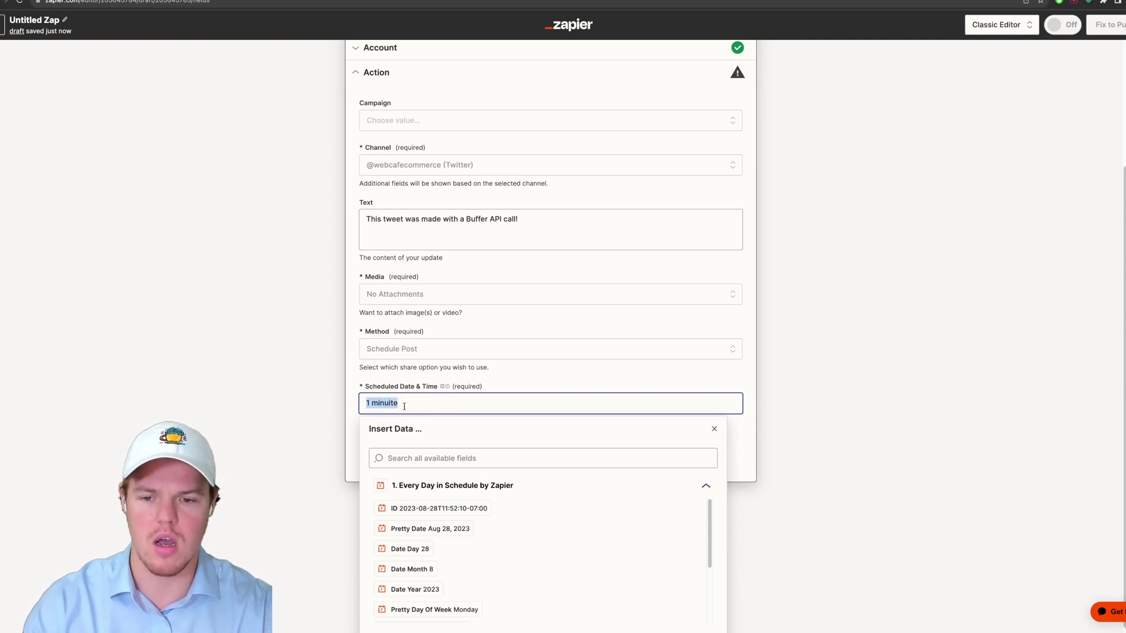
pyautogui.press('BackSpace')
pyautogui.click(396, 371)
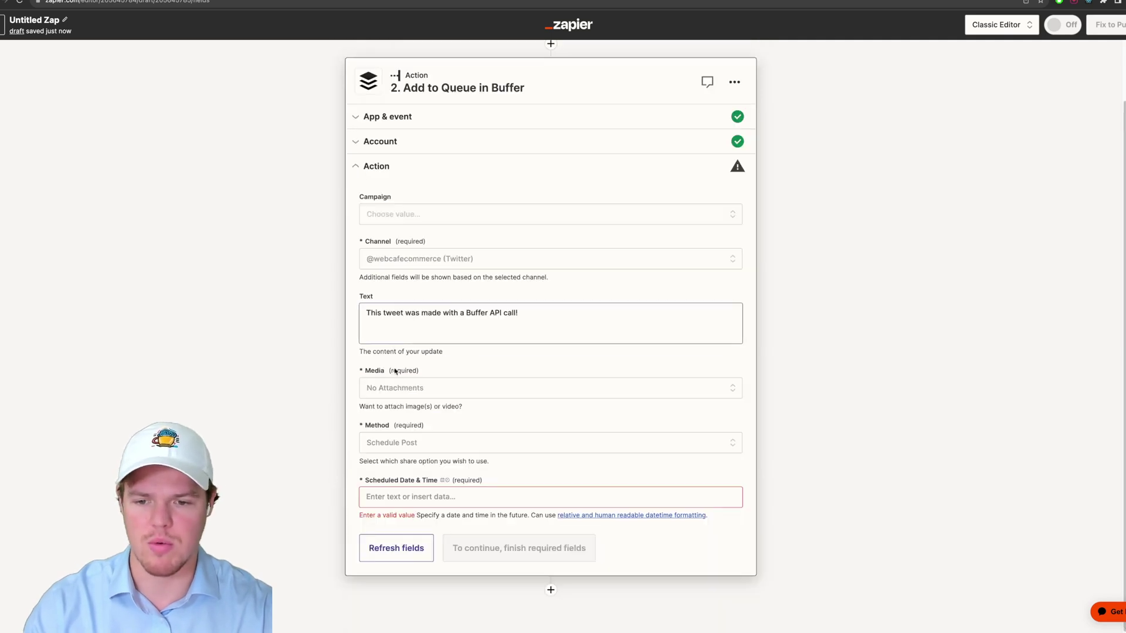
# Switch back to Share Now, remove the extra scheduling fields, and send the test update
pyautogui.click(399, 446)
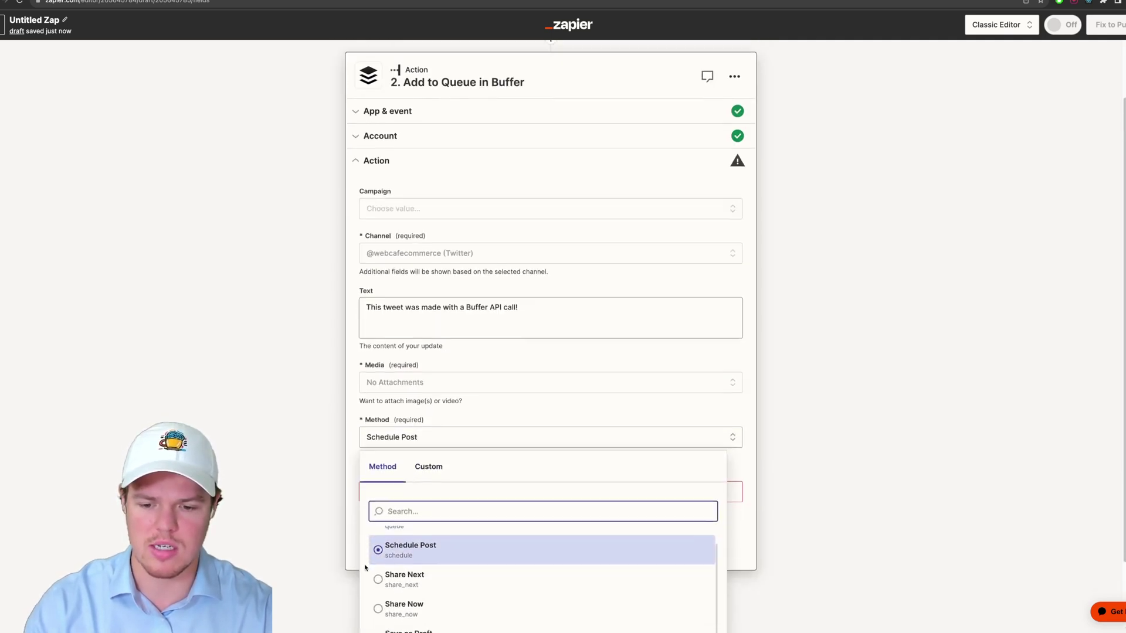
pyautogui.scroll(-1, 397, 563)
pyautogui.click(400, 589)
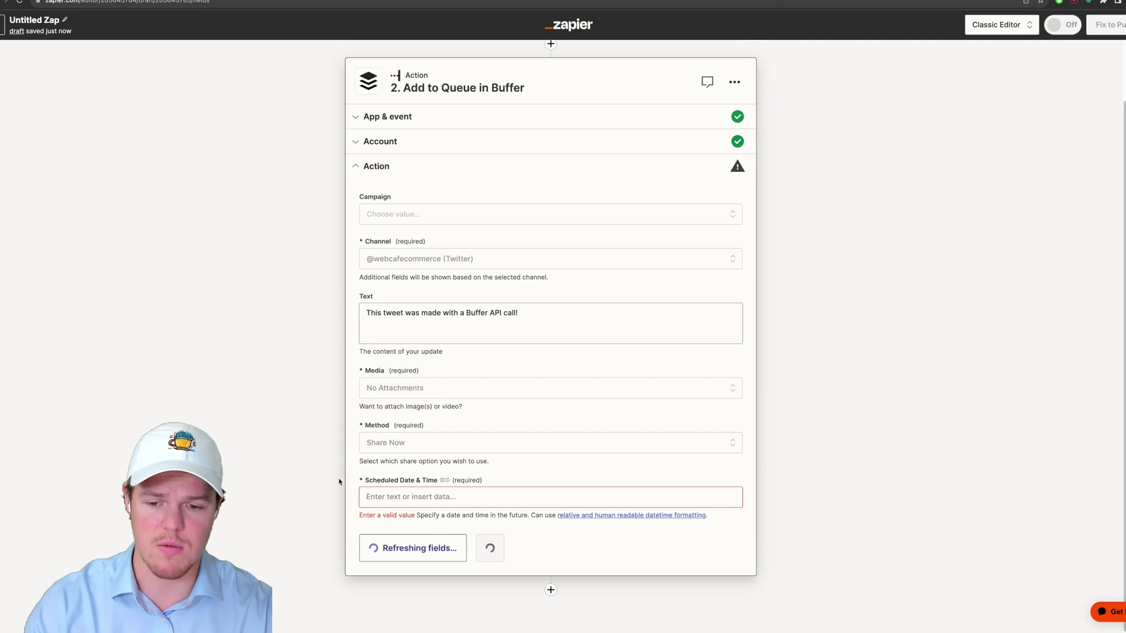
pyautogui.scroll(-2, 516, 527)
pyautogui.click(525, 524)
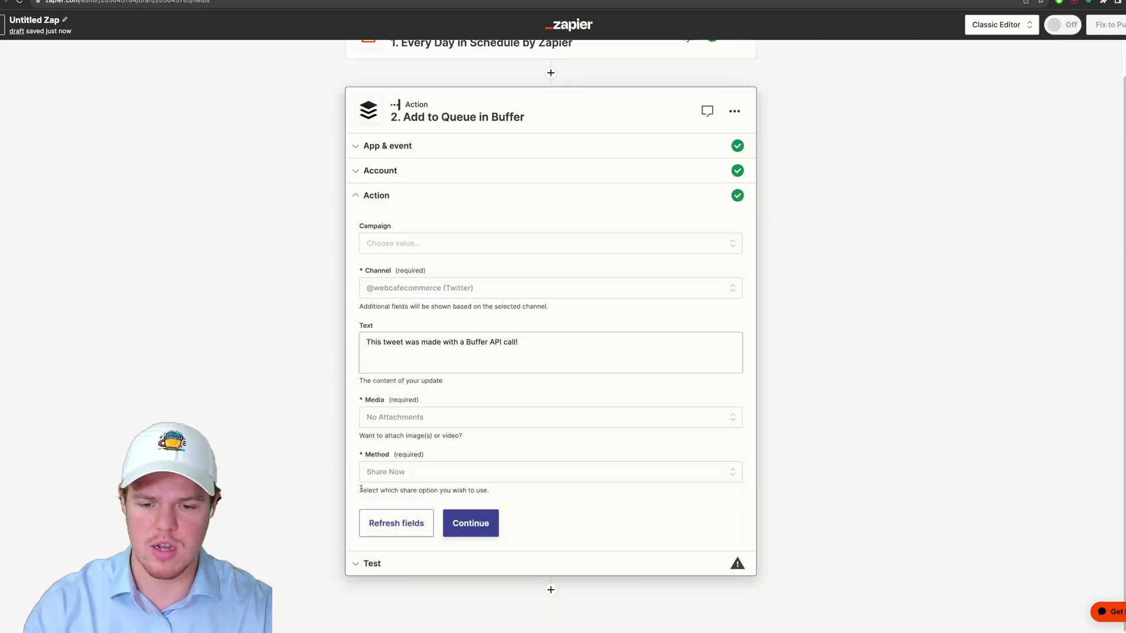
pyautogui.click(470, 516)
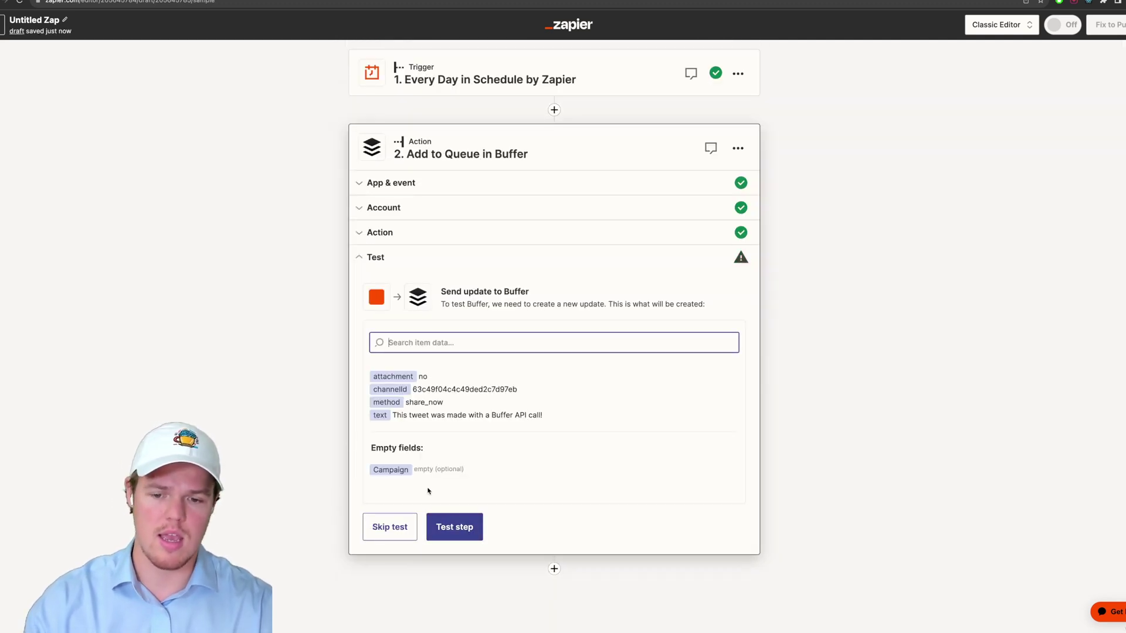
pyautogui.click(476, 532)
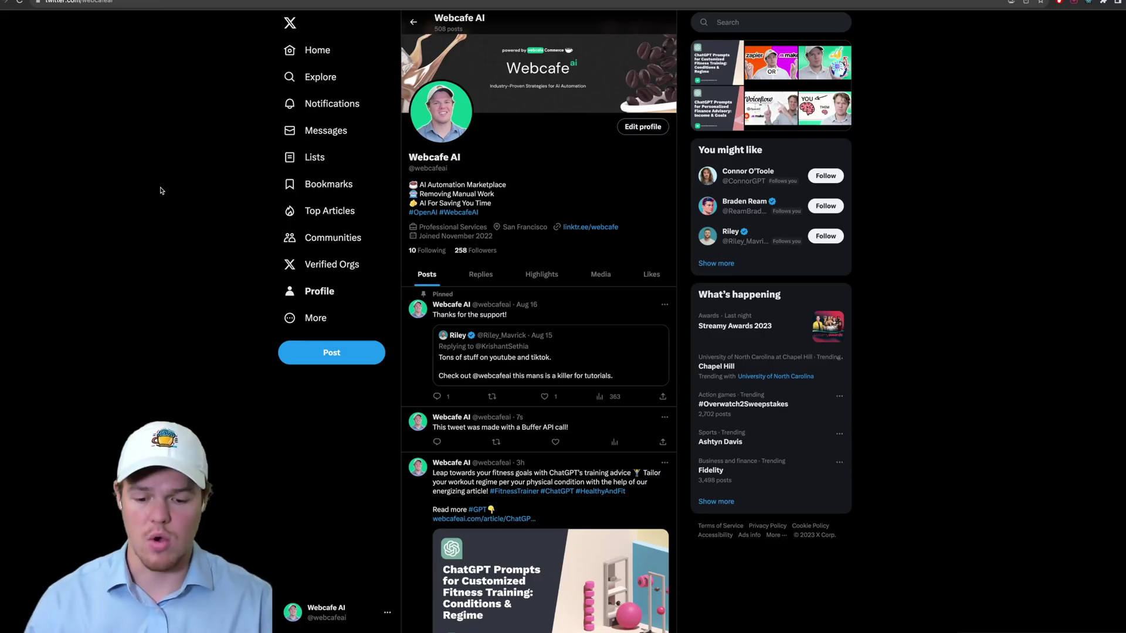
pyautogui.scroll(-1, 161, 191)
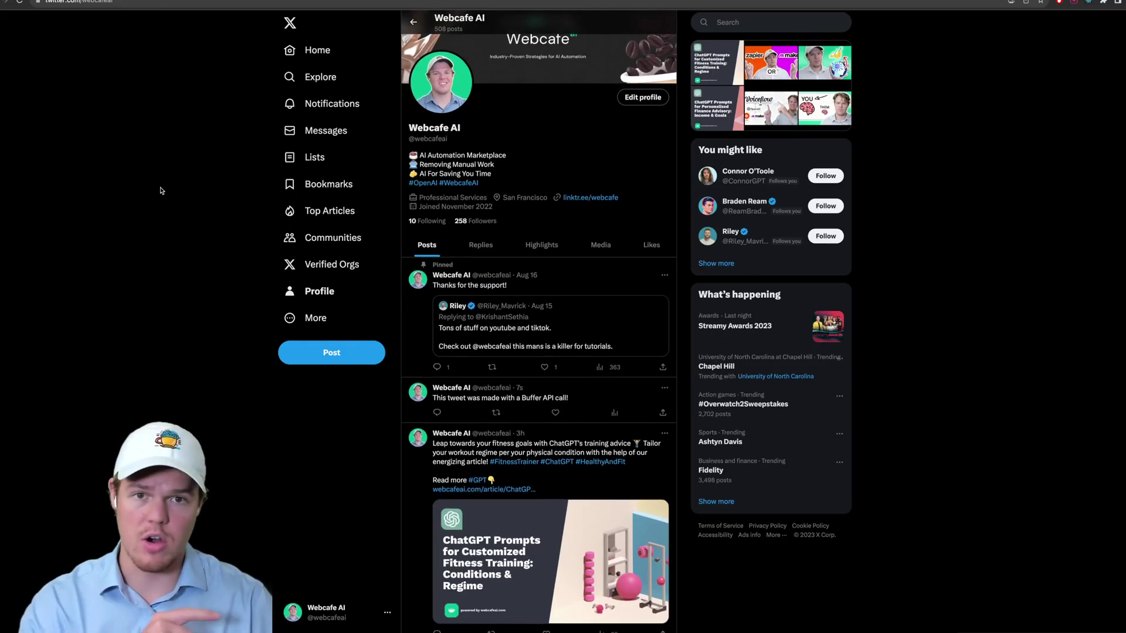
# Like the new 'This tweet was made with a Buffer API call!' tweet on the X profile
pyautogui.scroll(-3, 206, 233)
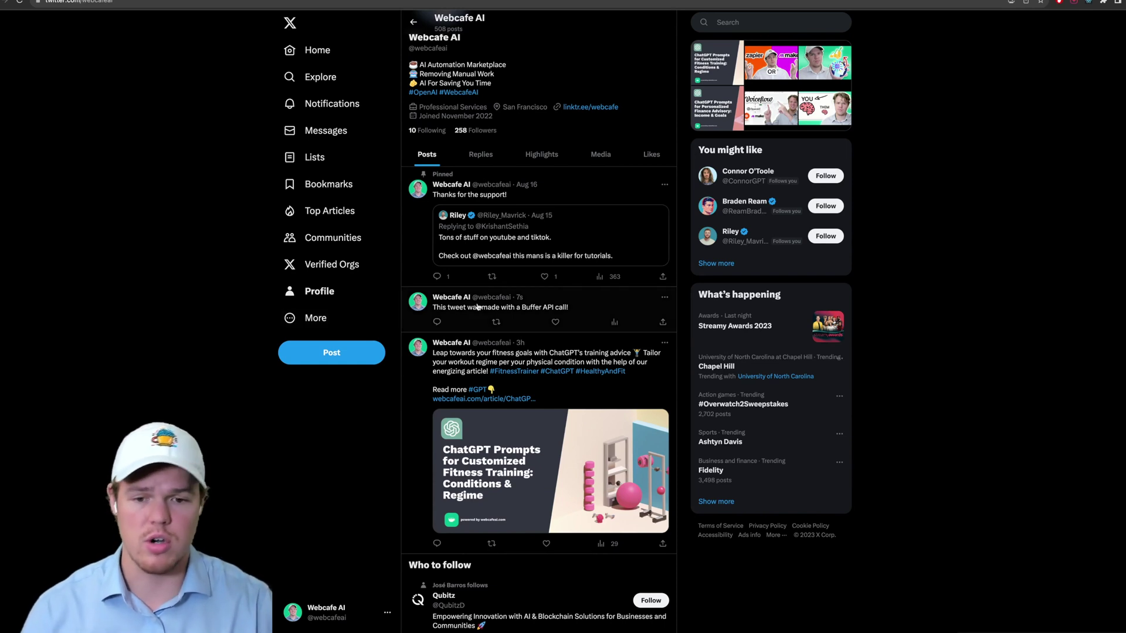
pyautogui.click(555, 322)
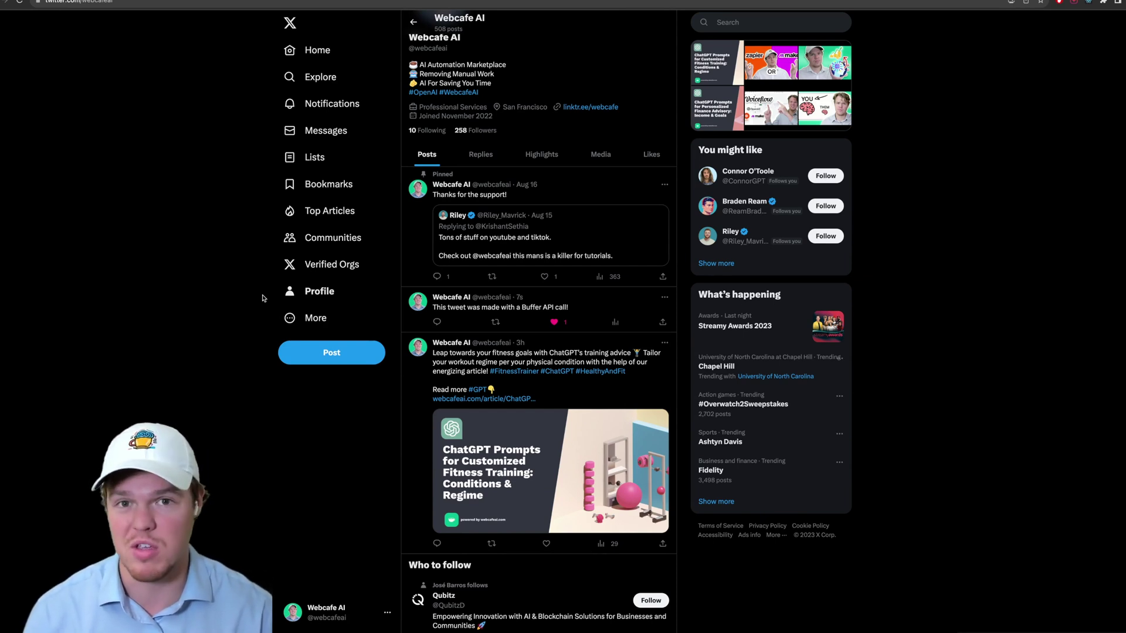
pyautogui.scroll(-1, 233, 299)
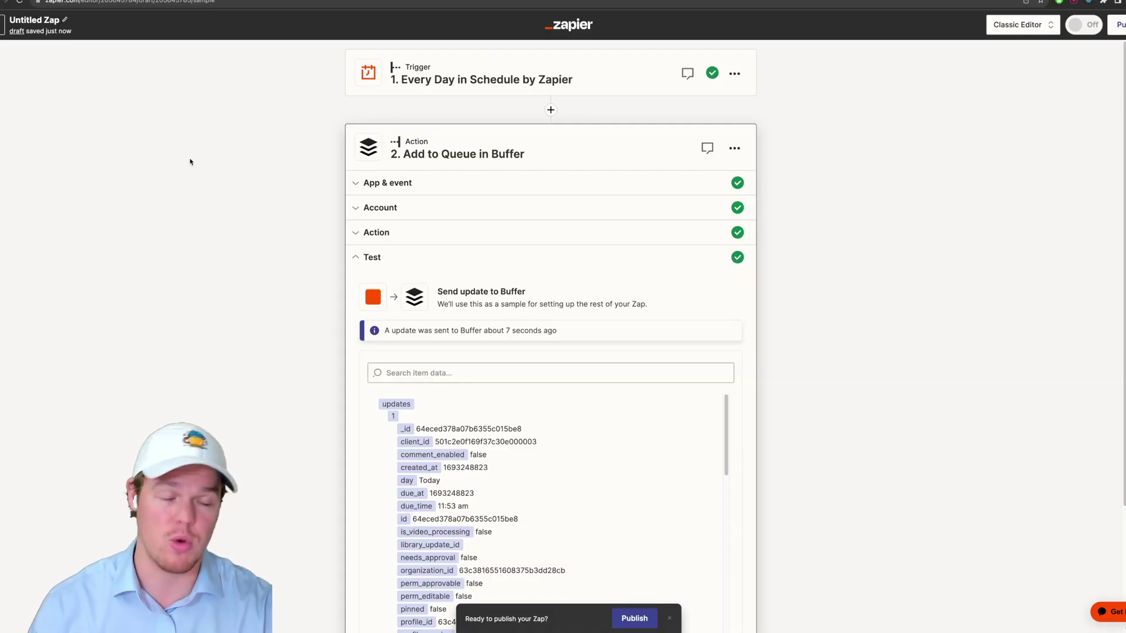
pyautogui.scroll(-3, 190, 162)
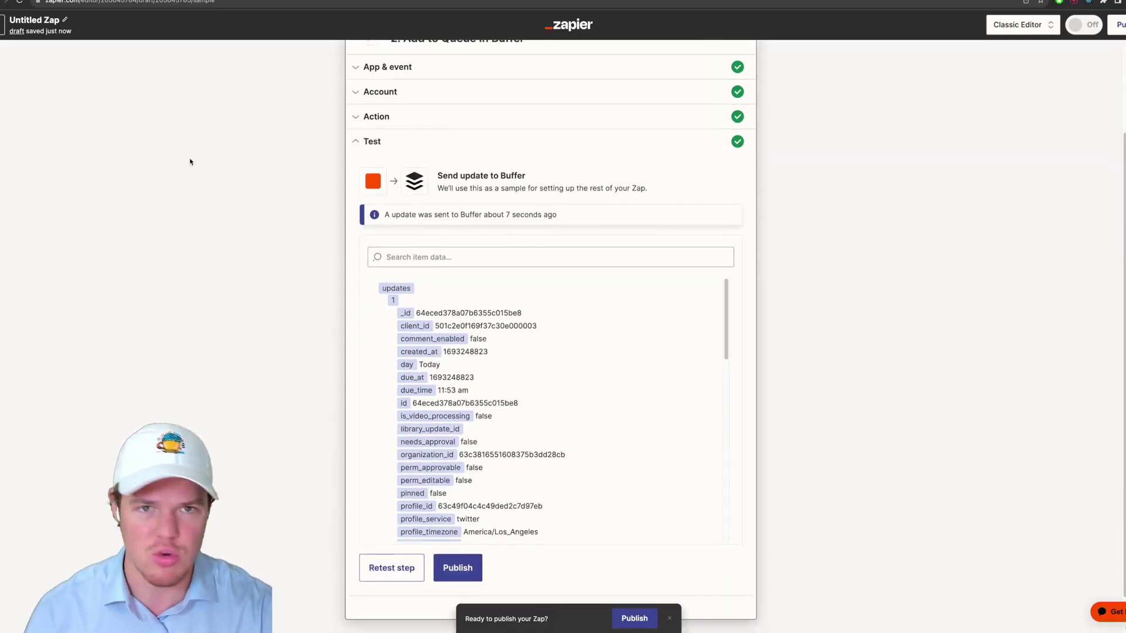
pyautogui.scroll(3, 190, 162)
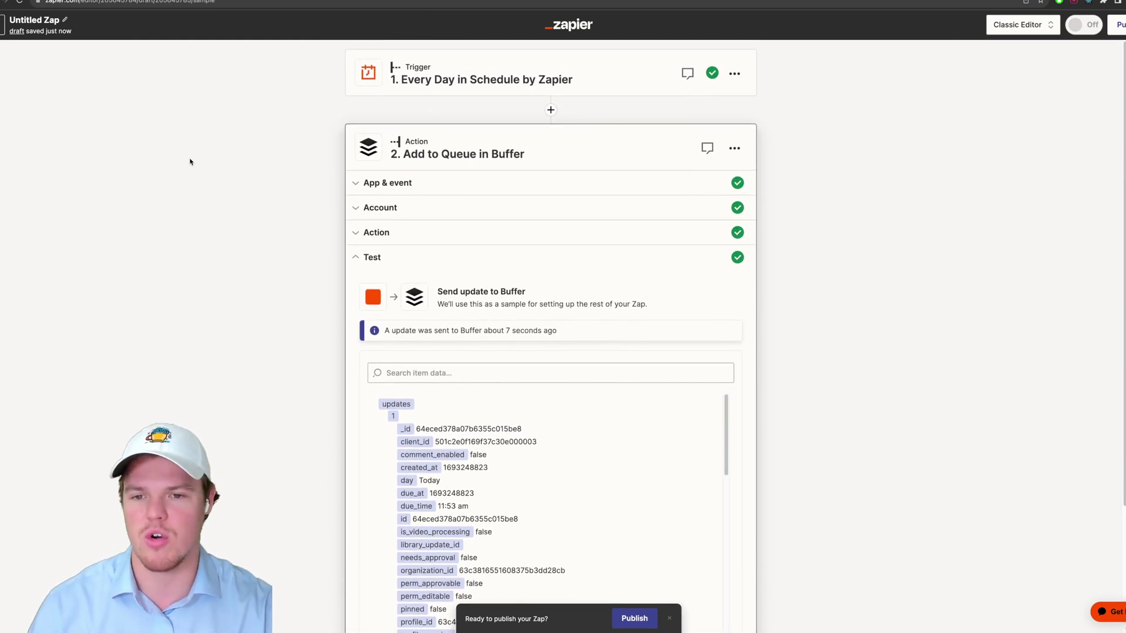